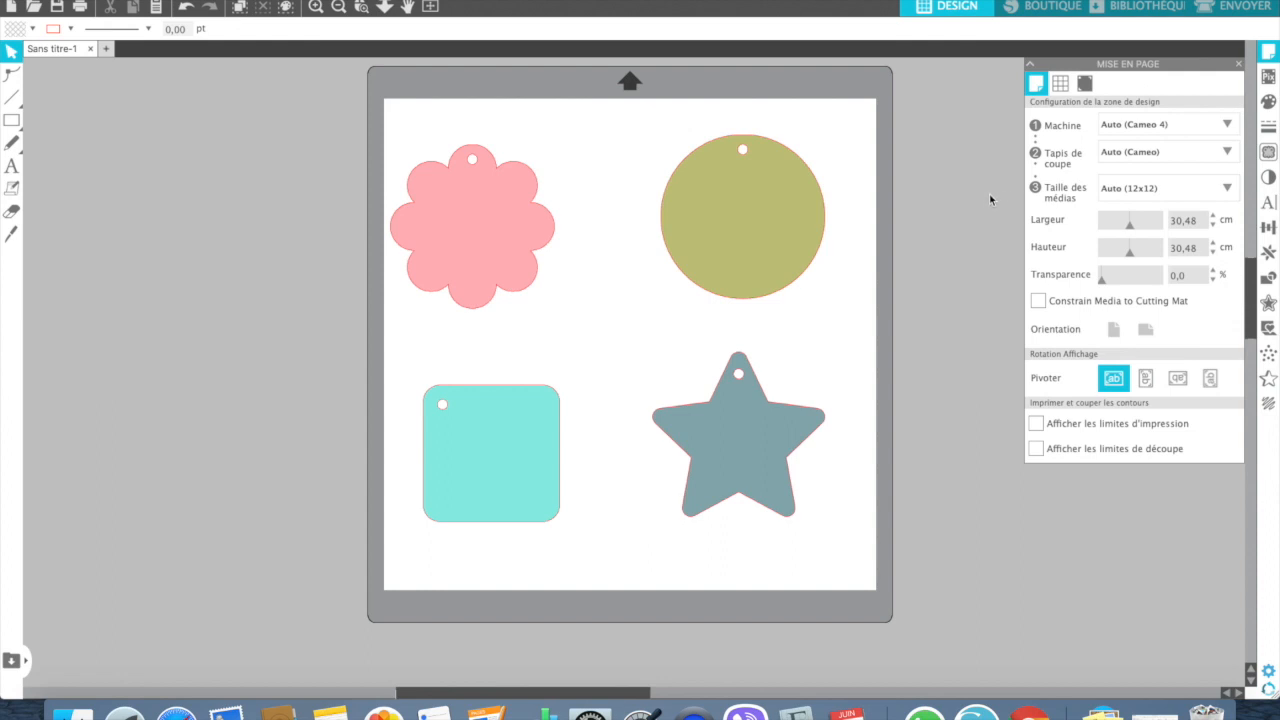
# - Remove the fill colour from all four tag shapes on the mat
pyautogui.moveTo(382, 108); pyautogui.dragTo(849, 619)
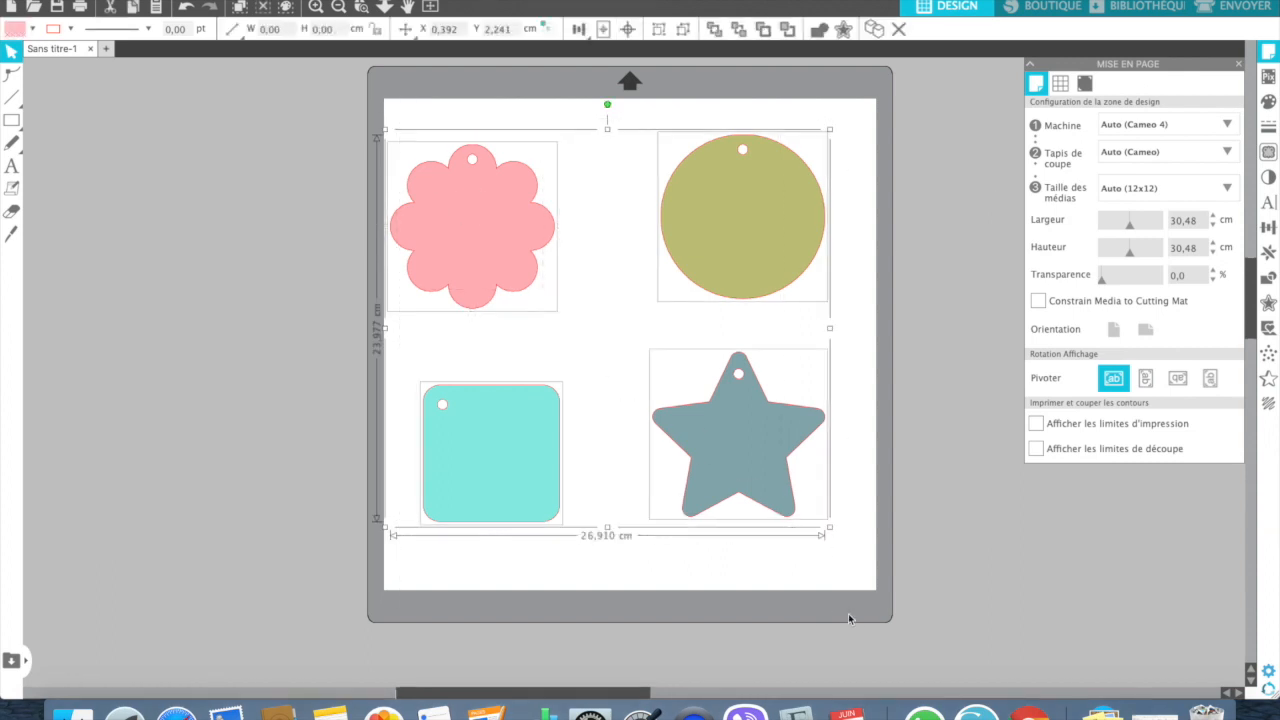
pyautogui.click(33, 29)
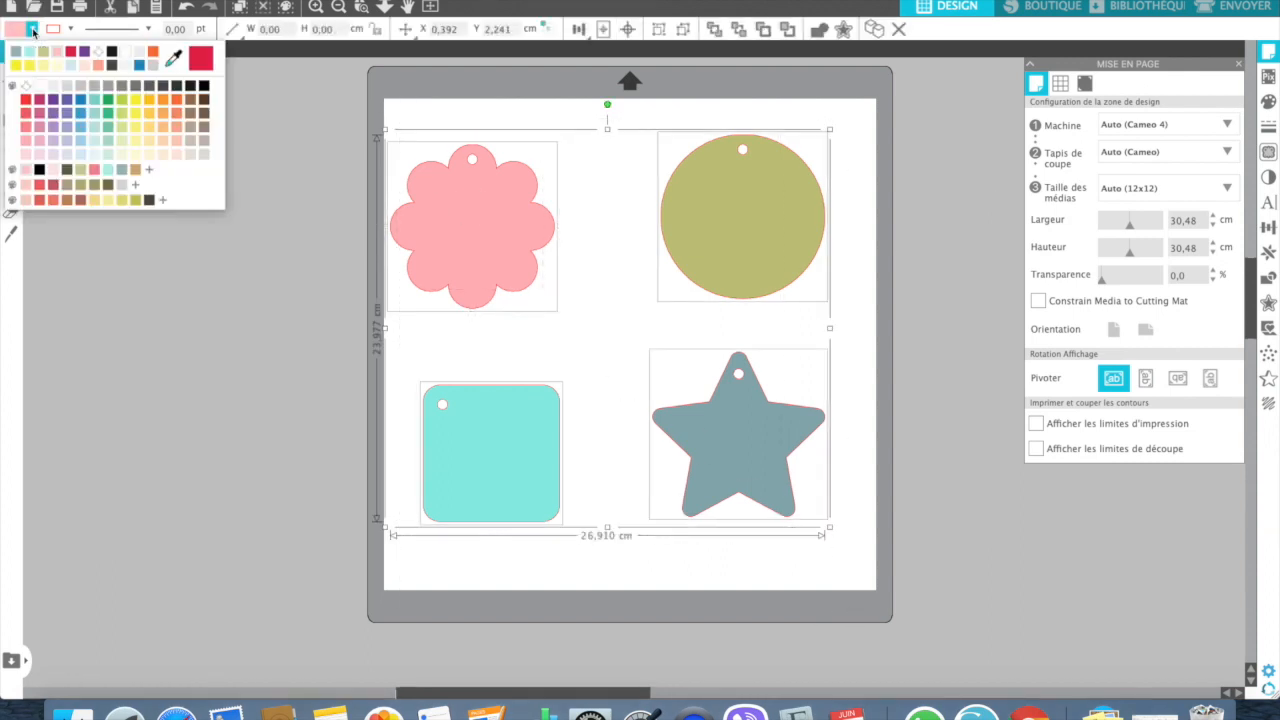
pyautogui.click(25, 88)
pyautogui.click(167, 402)
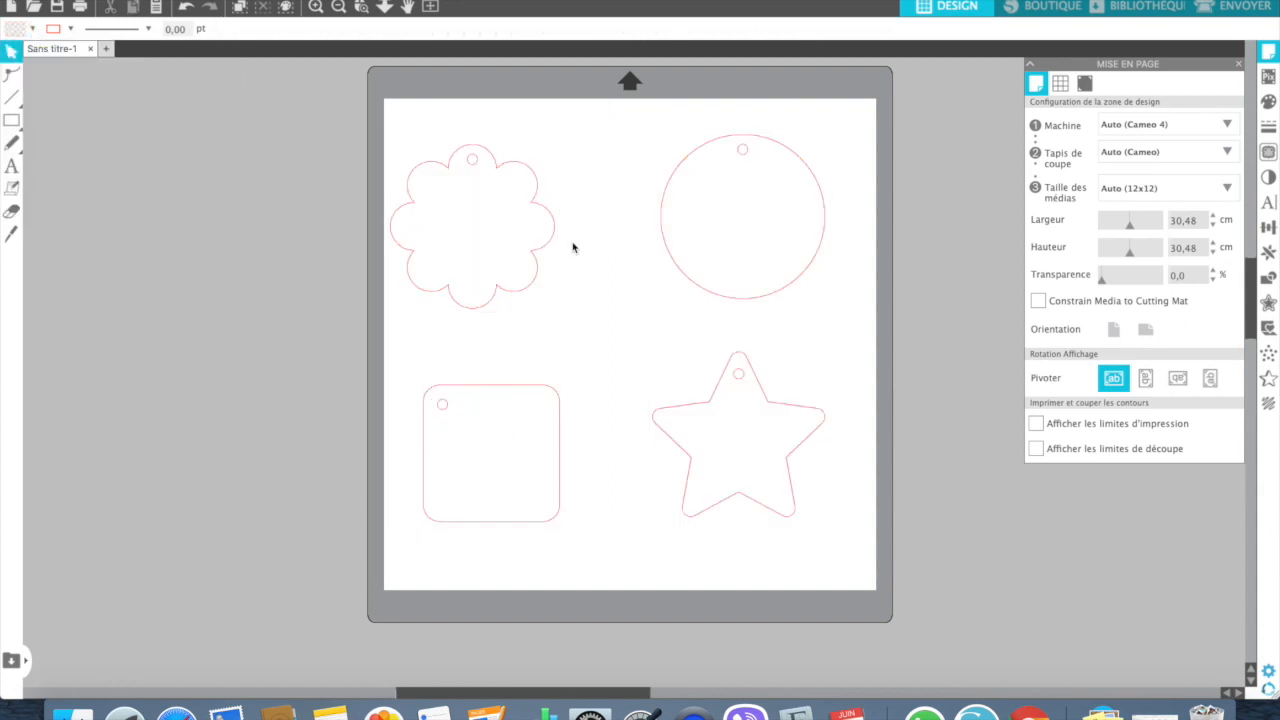
# - Move the circle tag slightly down and to the left, and deselect it
pyautogui.click(781, 296)
pyautogui.moveTo(781, 296); pyautogui.dragTo(771, 314)
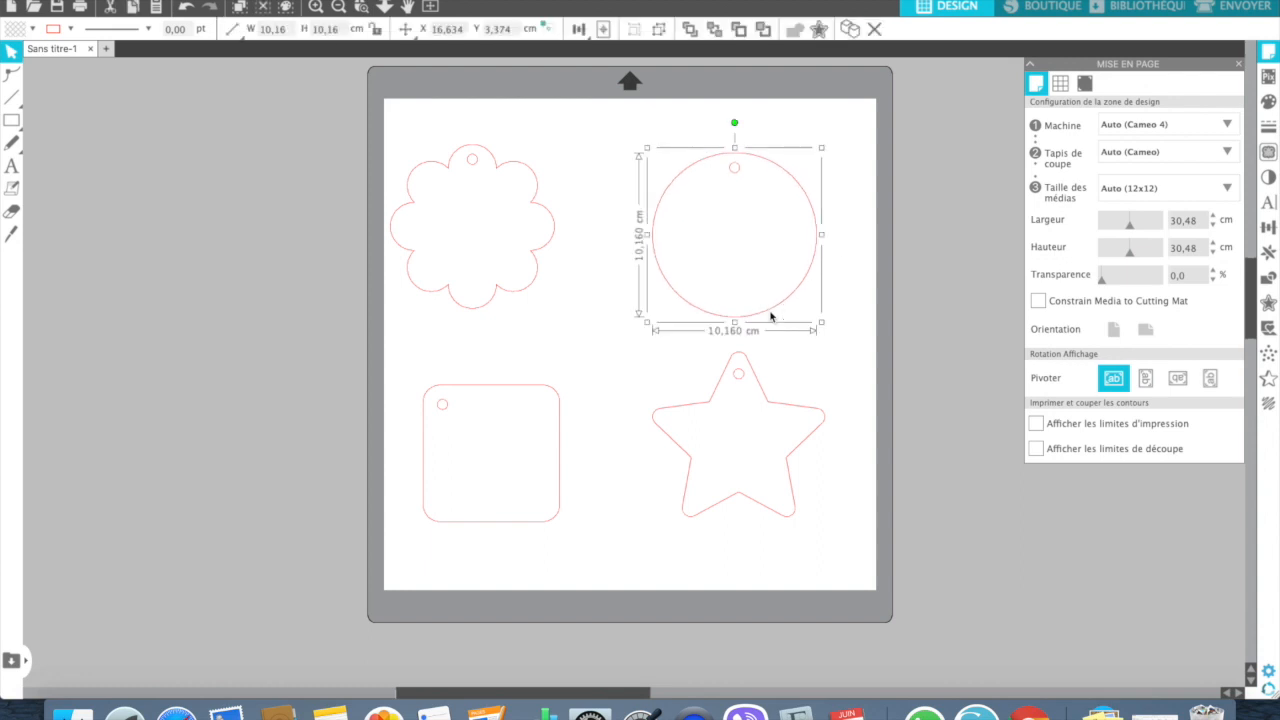
pyautogui.click(966, 302)
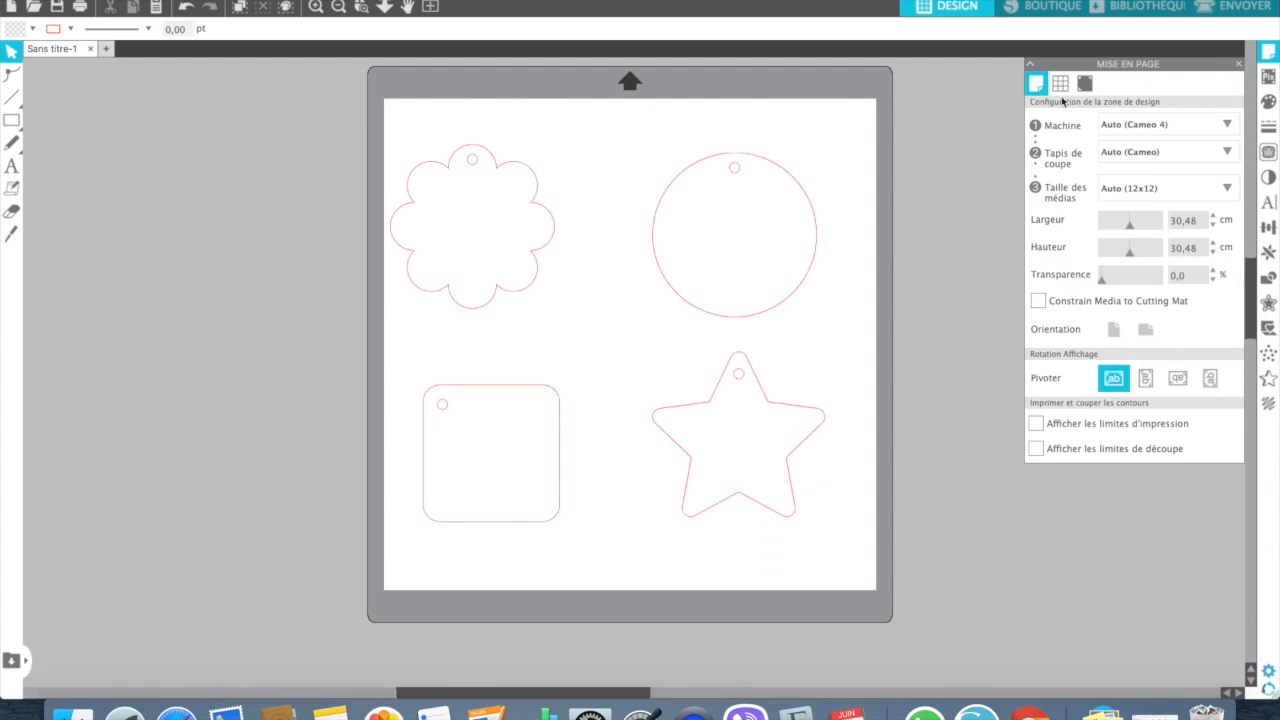
# - In the send view, try setting the circle to Aucune Découpe and undo that change
pyautogui.click(1238, 14)
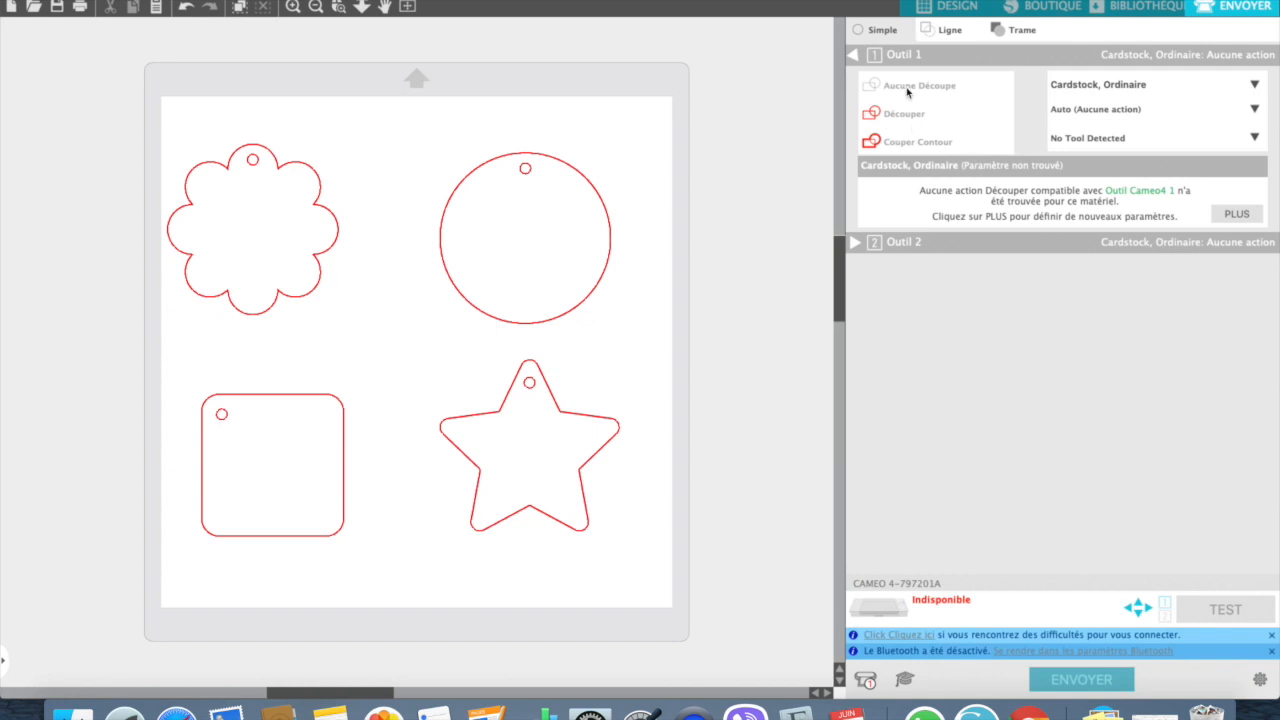
pyautogui.click(597, 297)
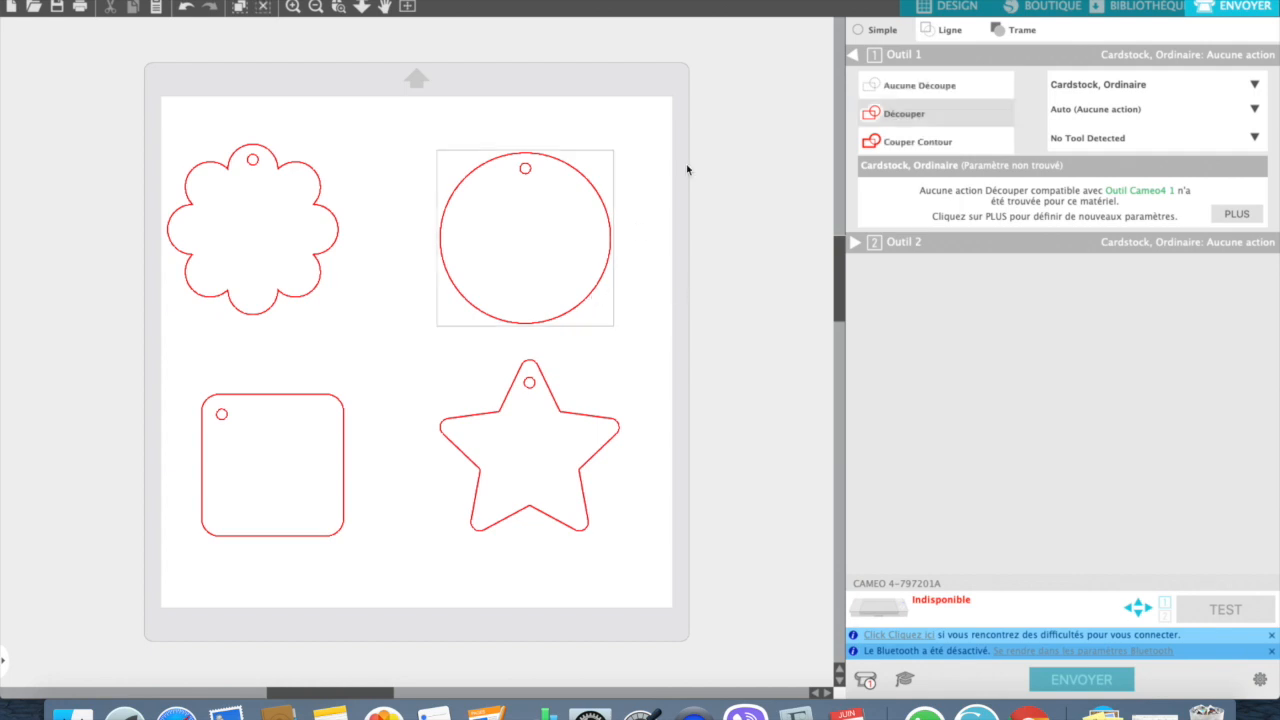
pyautogui.click(913, 87)
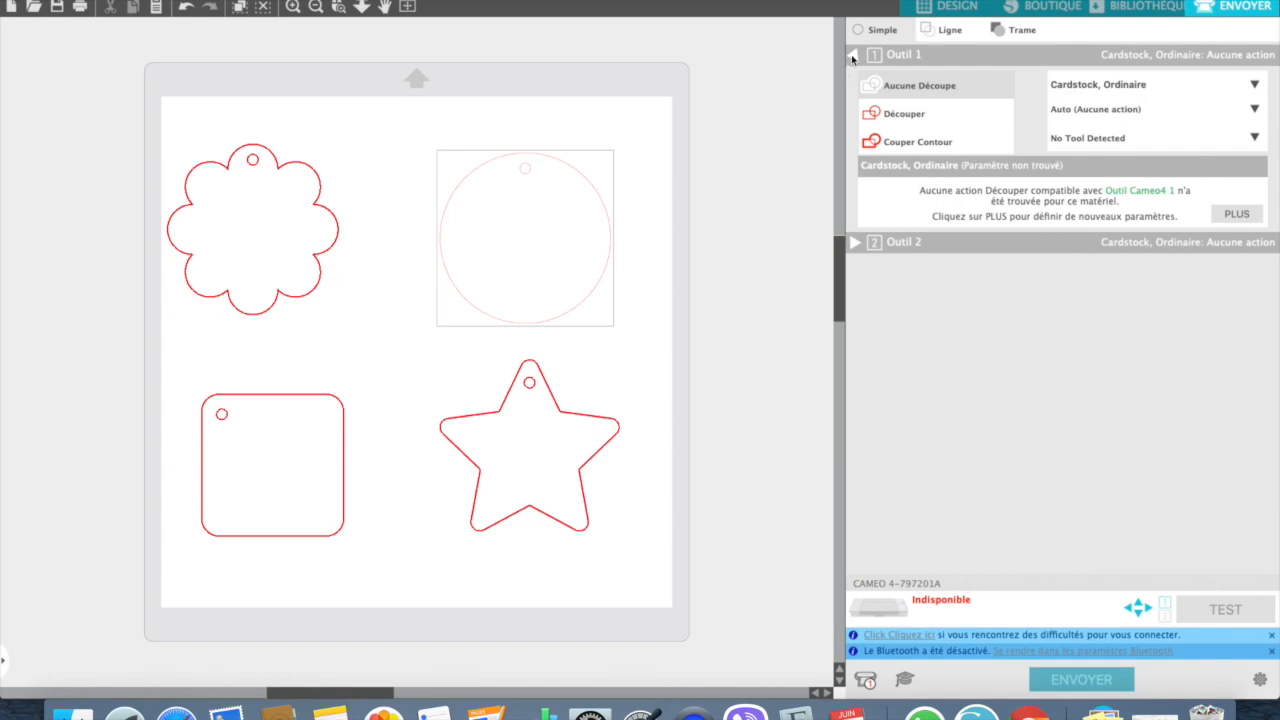
pyautogui.click(187, 8)
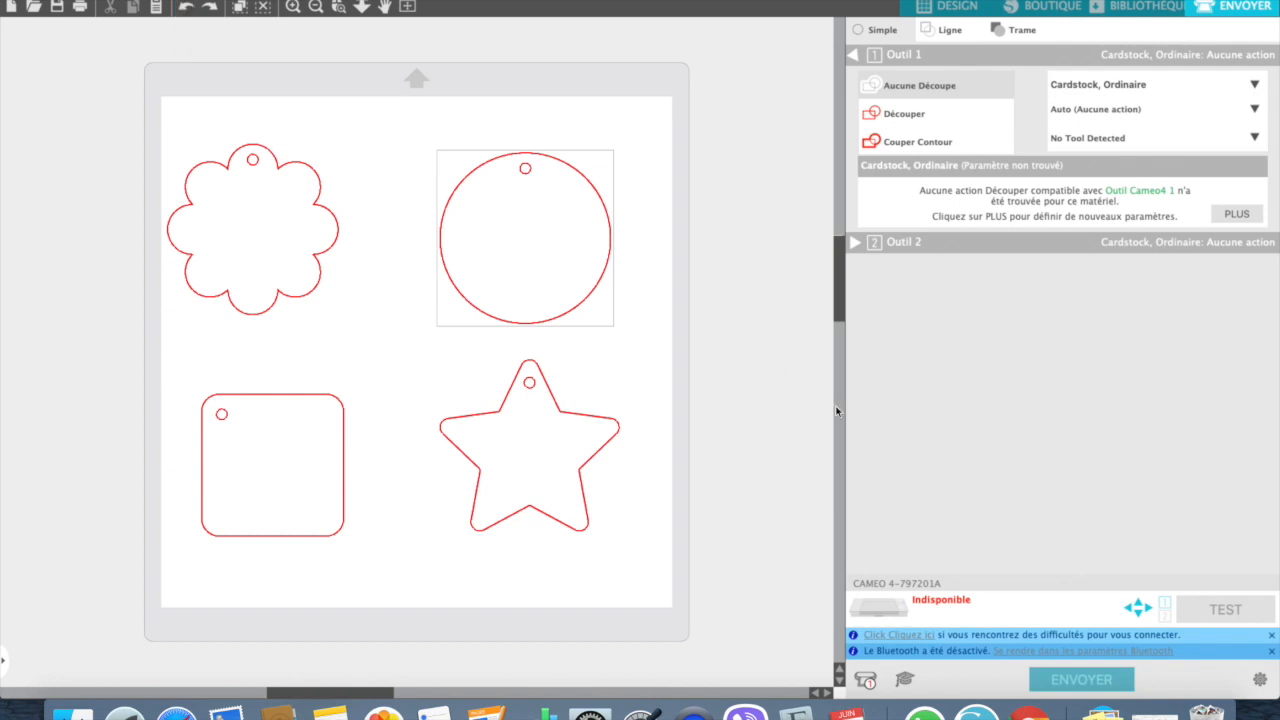
pyautogui.click(755, 435)
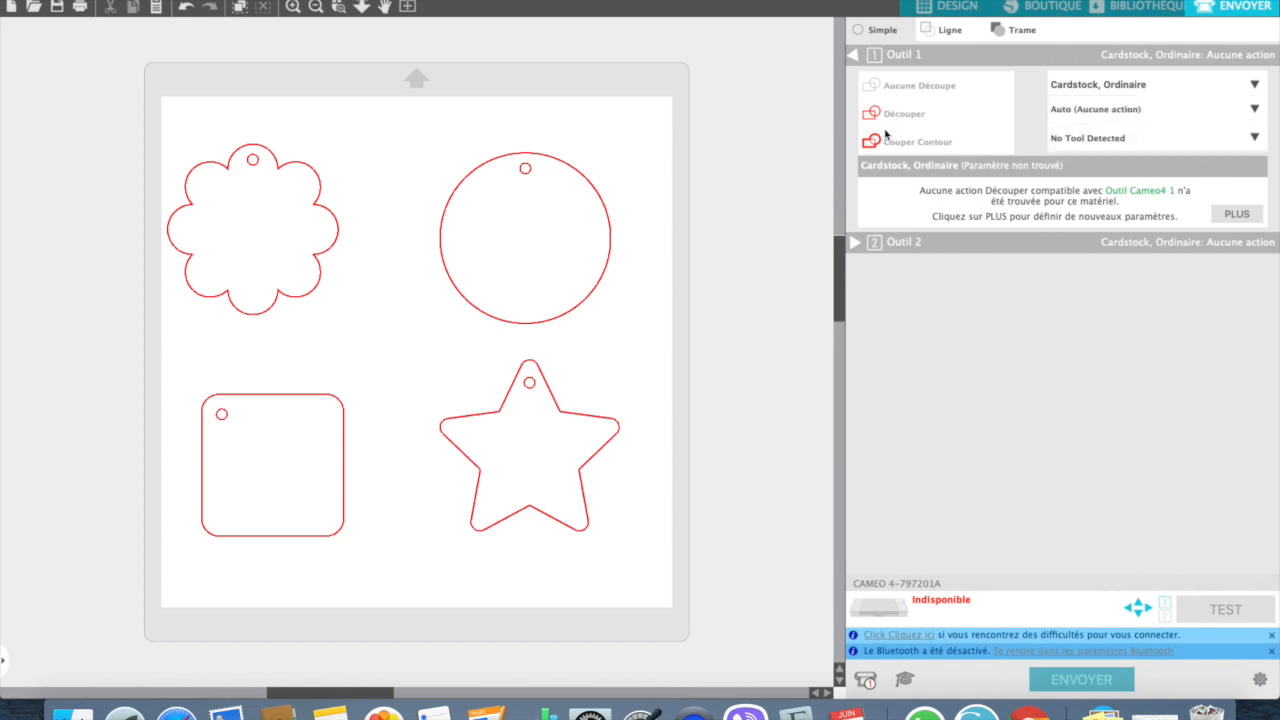
# - Move the star tag in the design view so that it overlaps the rounded square
pyautogui.click(611, 444)
pyautogui.moveTo(611, 444); pyautogui.dragTo(513, 455)
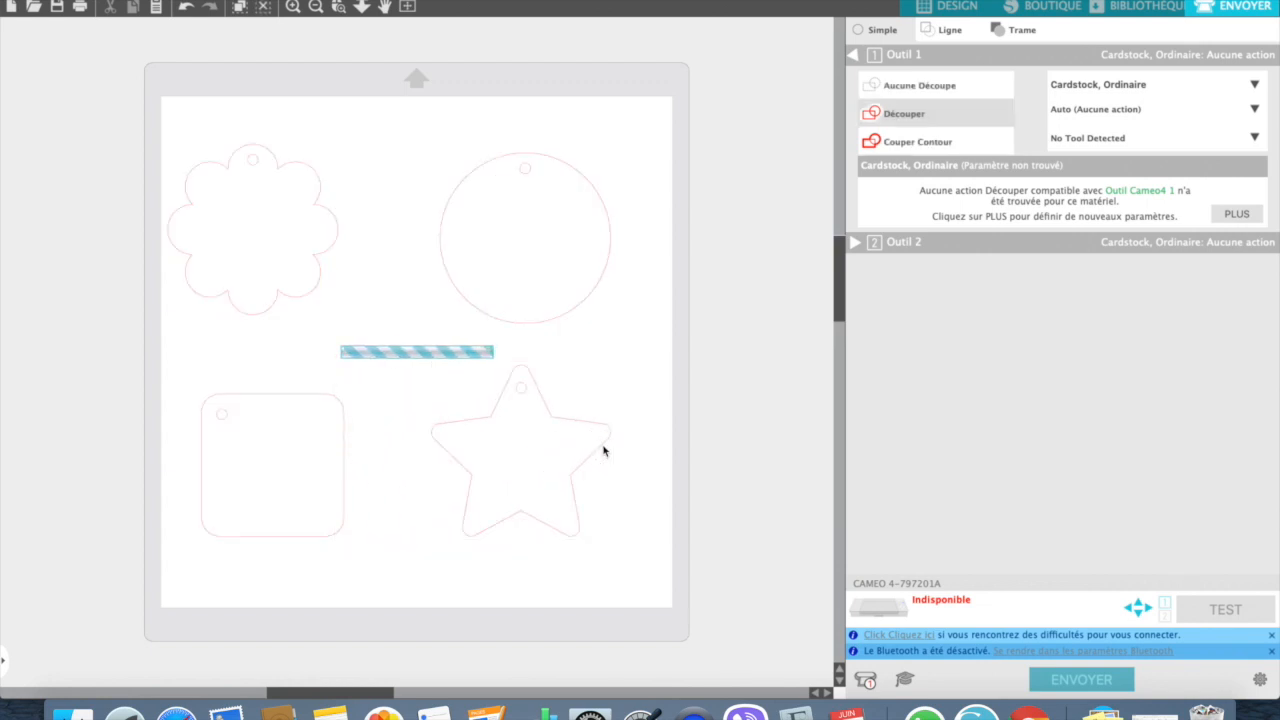
pyautogui.click(943, 10)
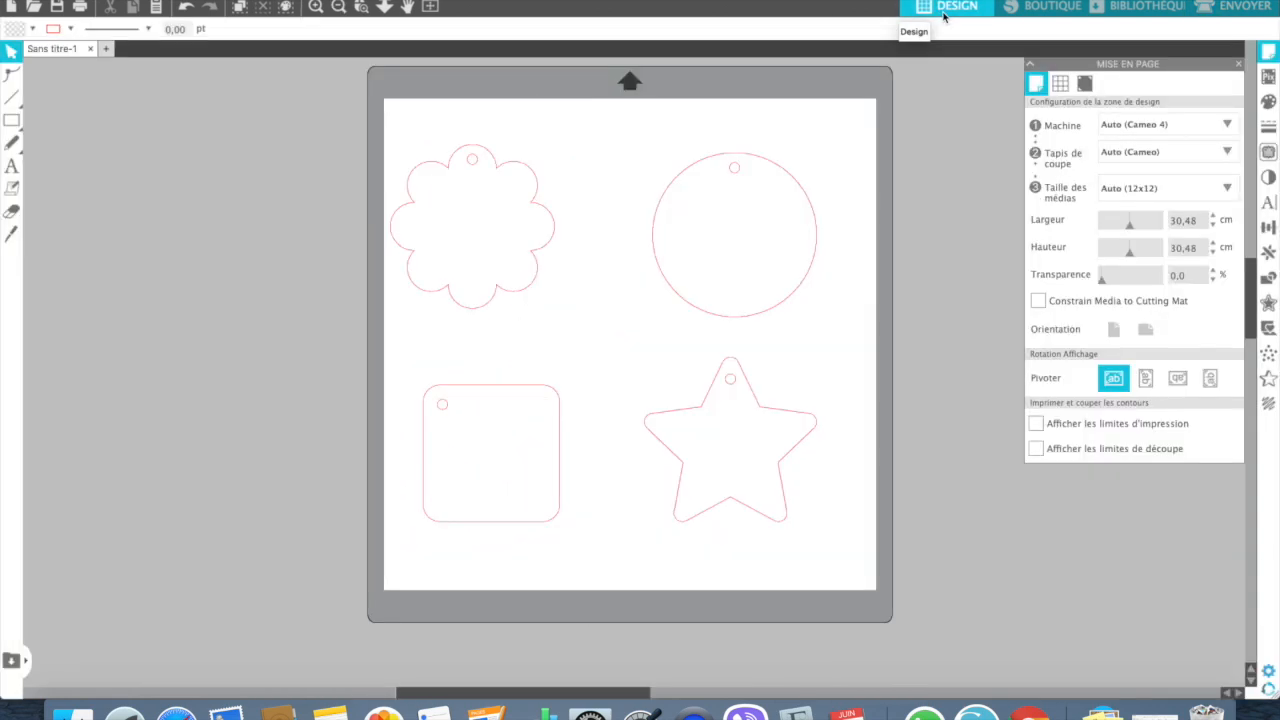
pyautogui.click(689, 411)
pyautogui.moveTo(689, 413); pyautogui.dragTo(556, 398)
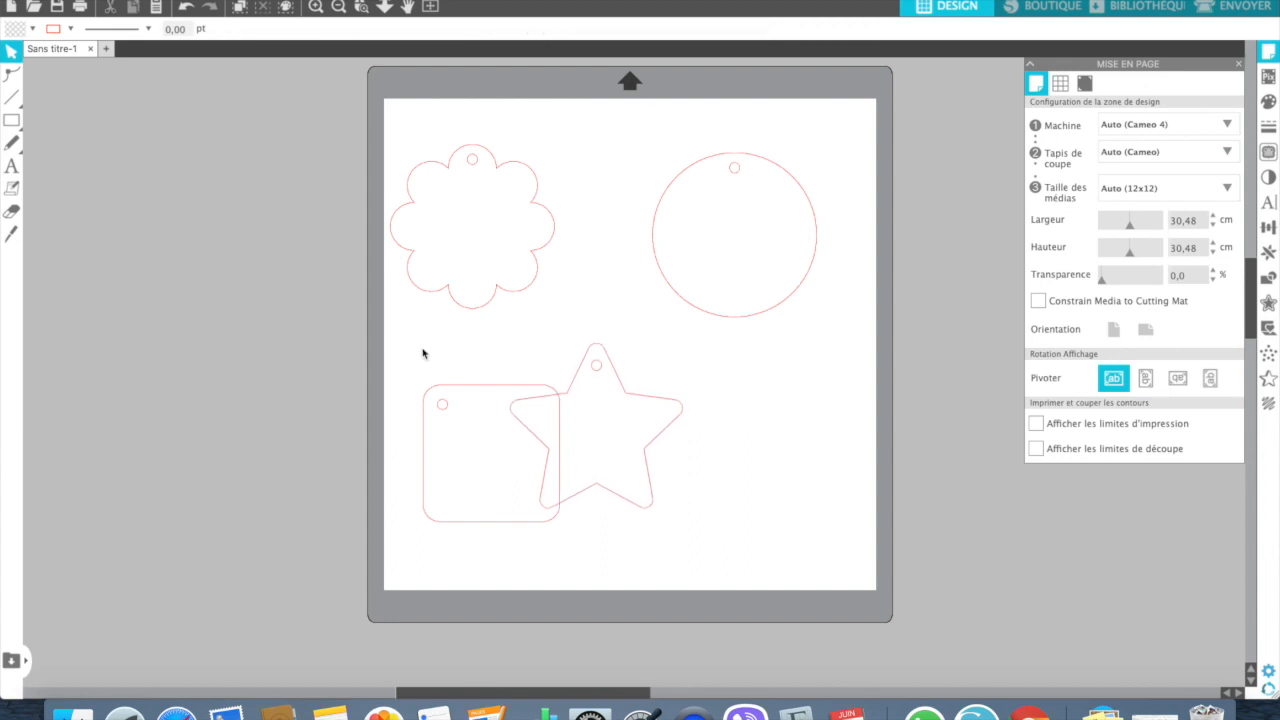
# - Group the rounded square and the overlapping star
pyautogui.moveTo(400, 343); pyautogui.dragTo(692, 520)
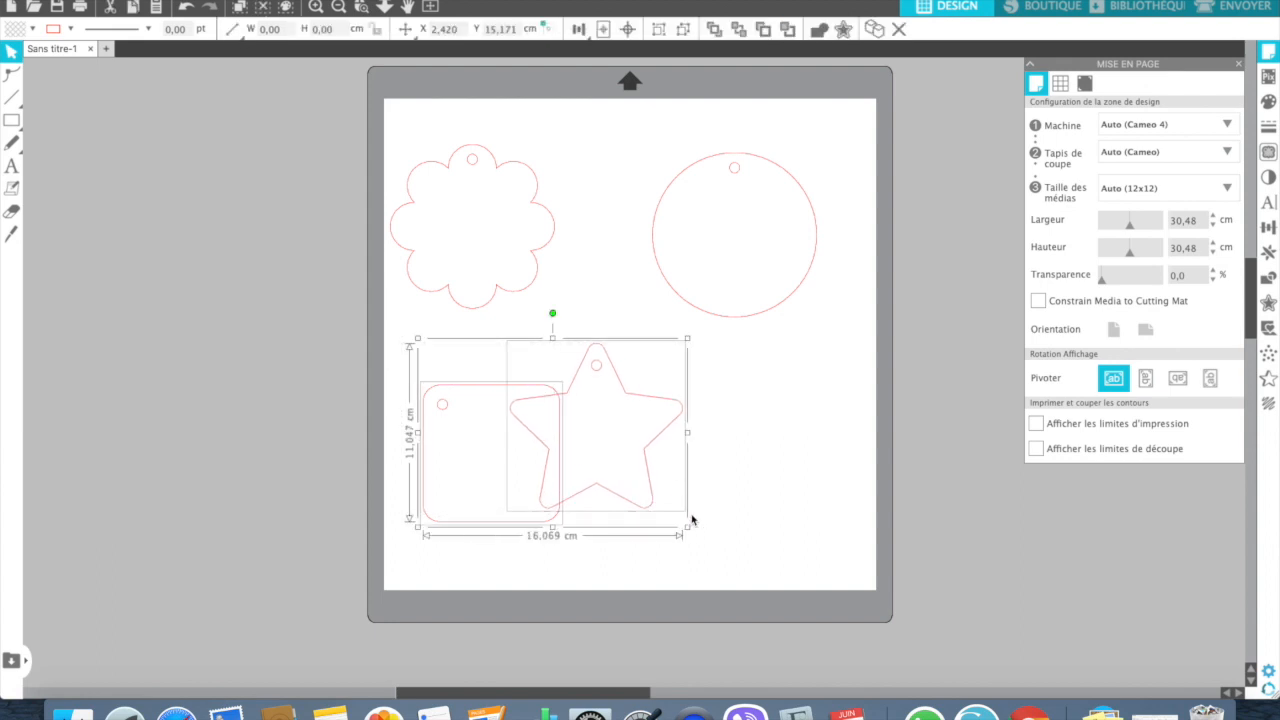
pyautogui.rightClick(623, 434)
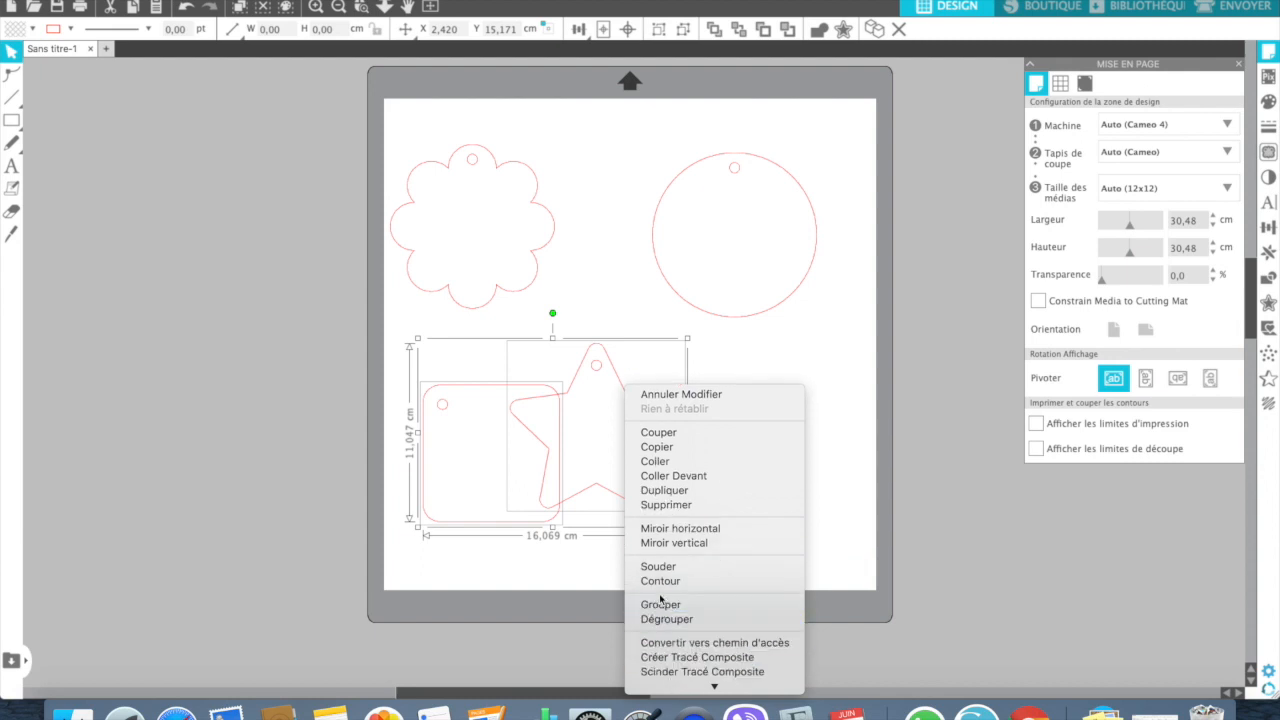
pyautogui.click(660, 604)
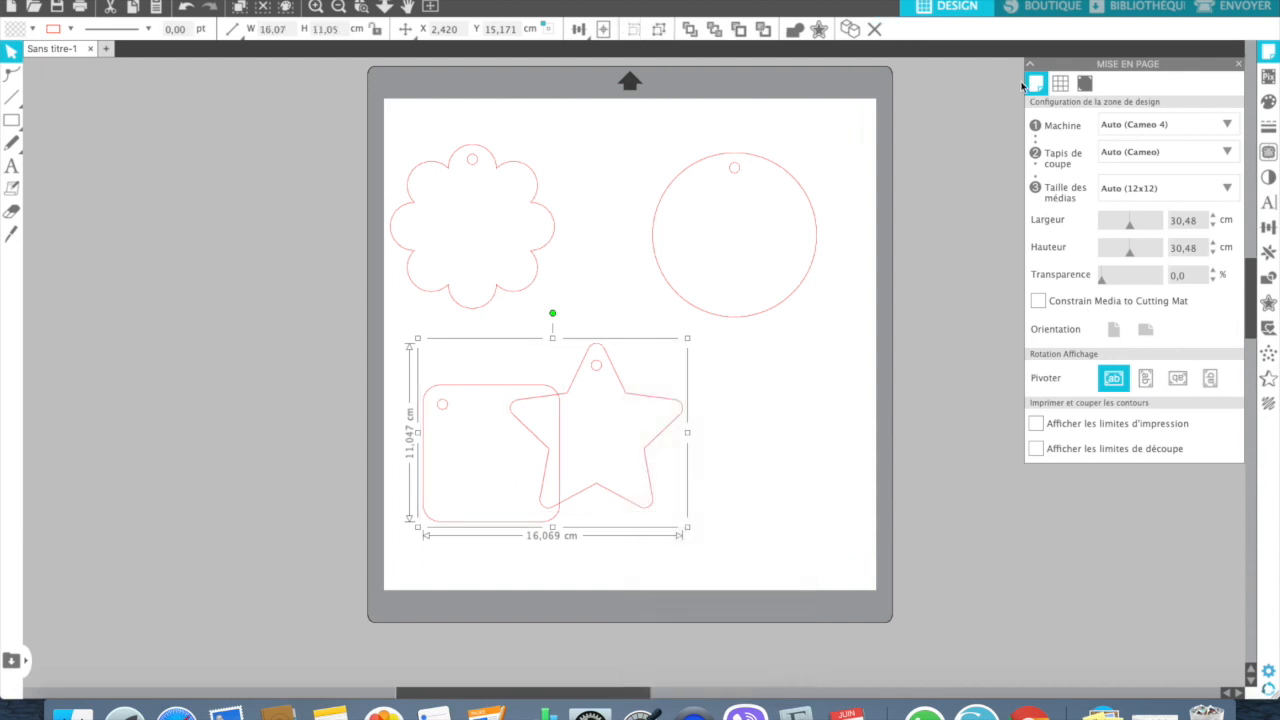
# - In the send view, set the grouped square and star to Couper Contour
pyautogui.click(1245, 12)
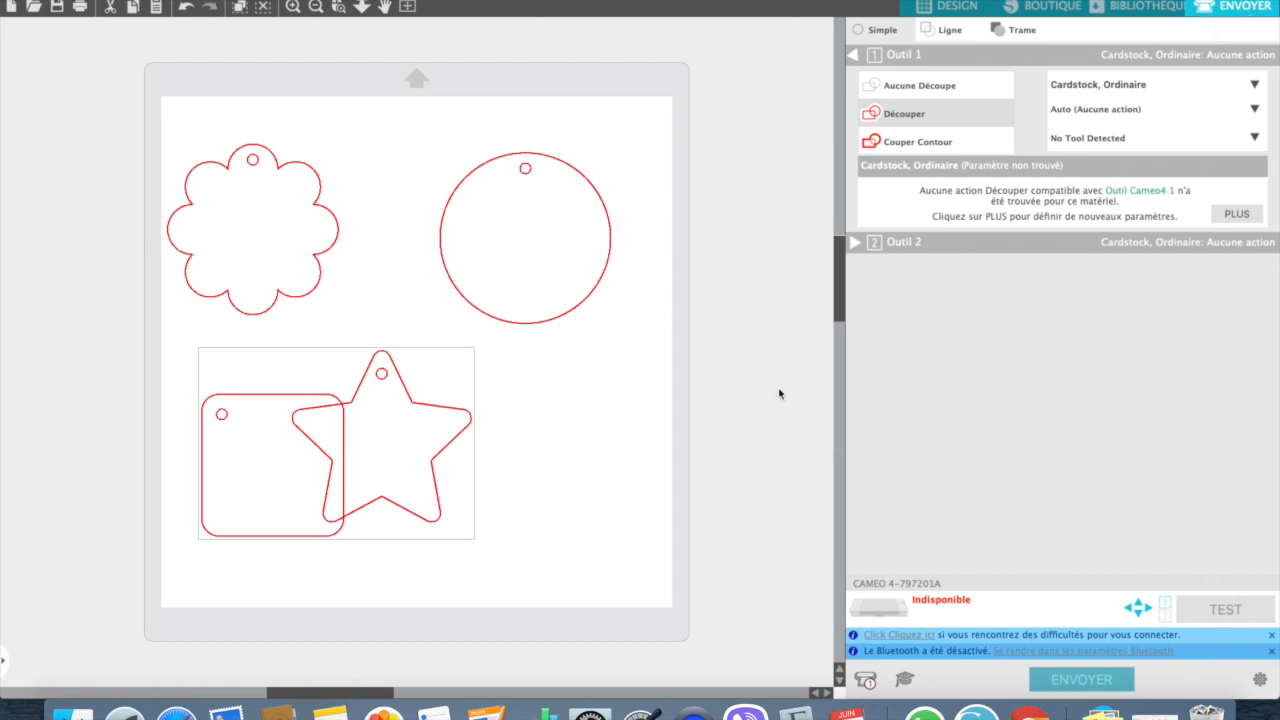
pyautogui.click(883, 124)
pyautogui.click(886, 143)
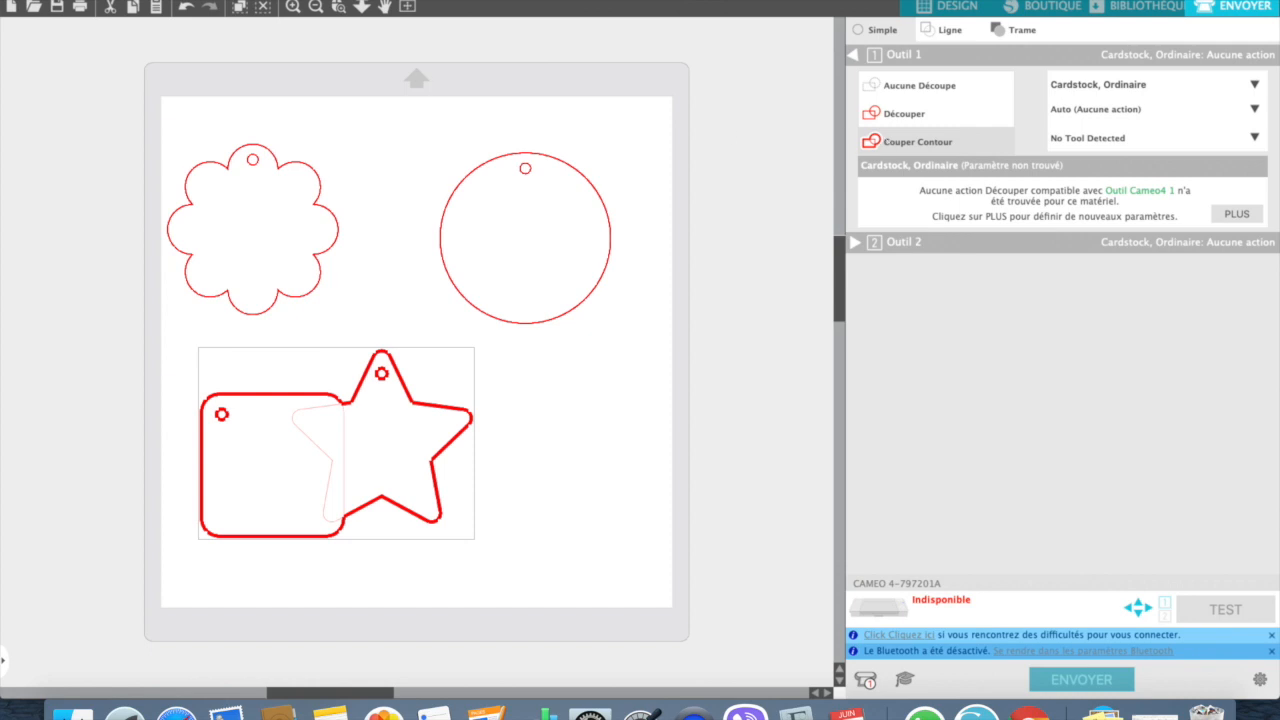
# - Undo the recent changes back to before the star was moved over the square, finishing in the design view
pyautogui.click(185, 8)
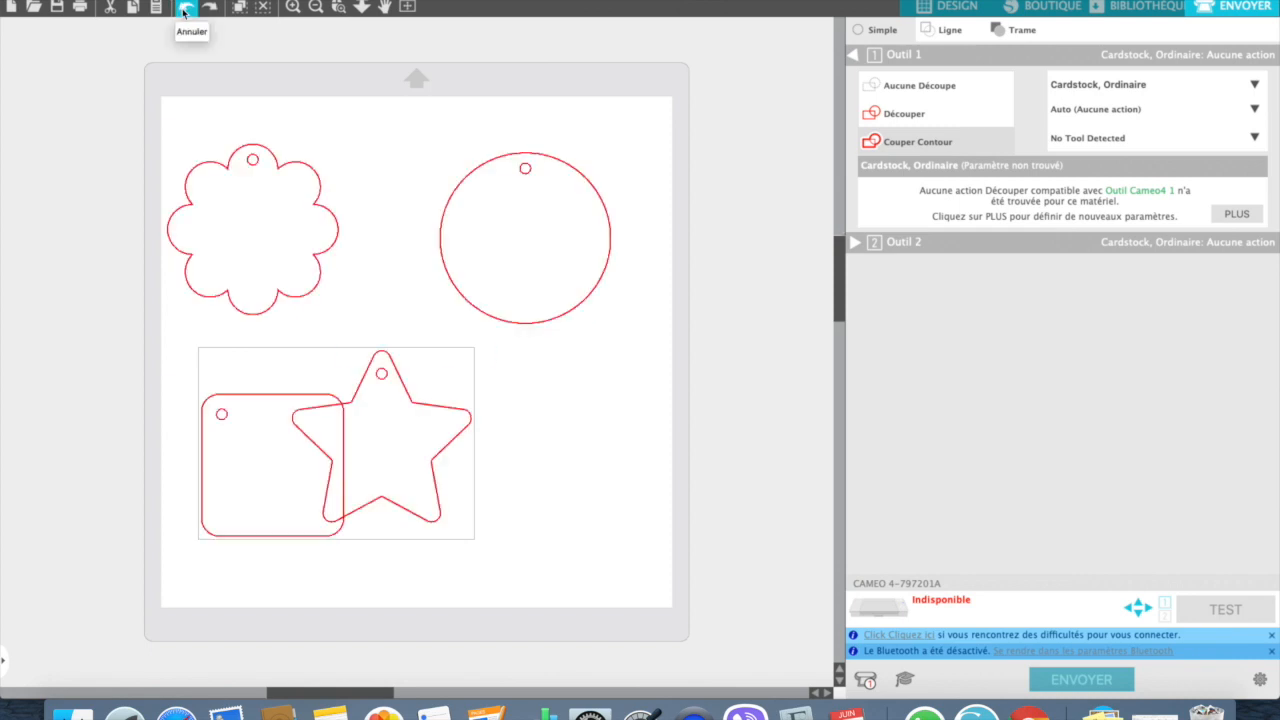
pyautogui.click(185, 8)
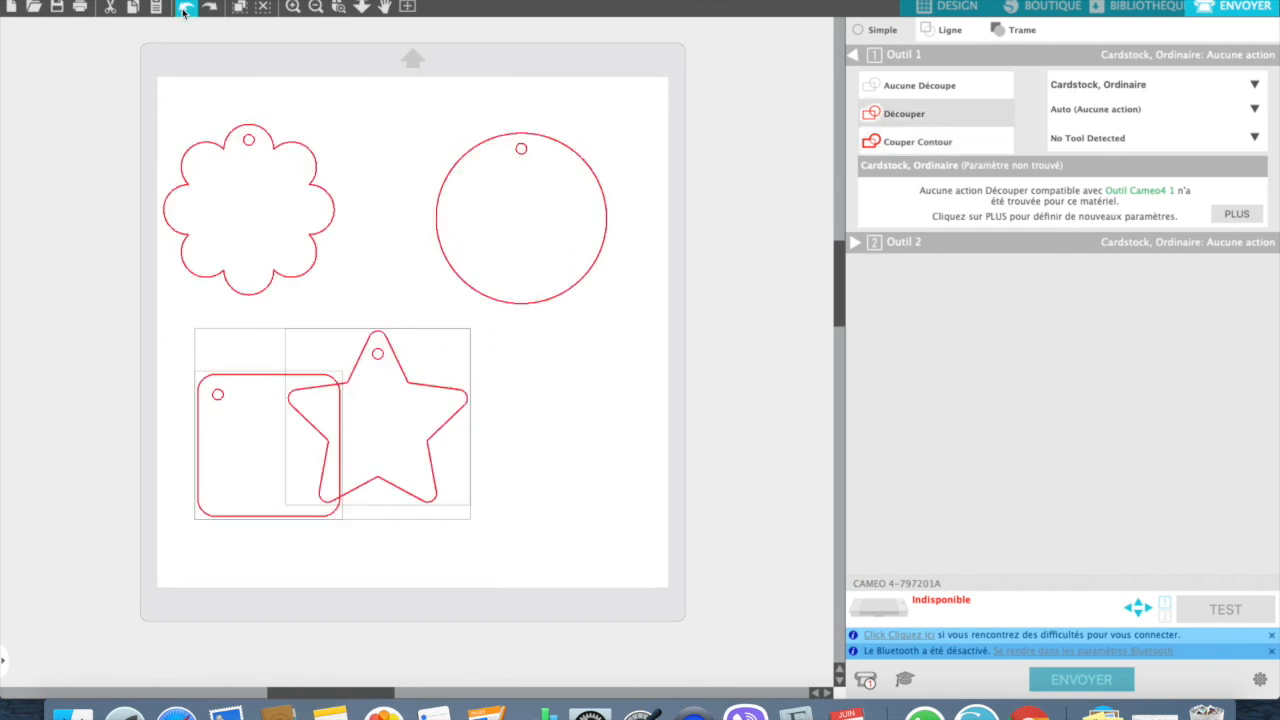
pyautogui.click(185, 8)
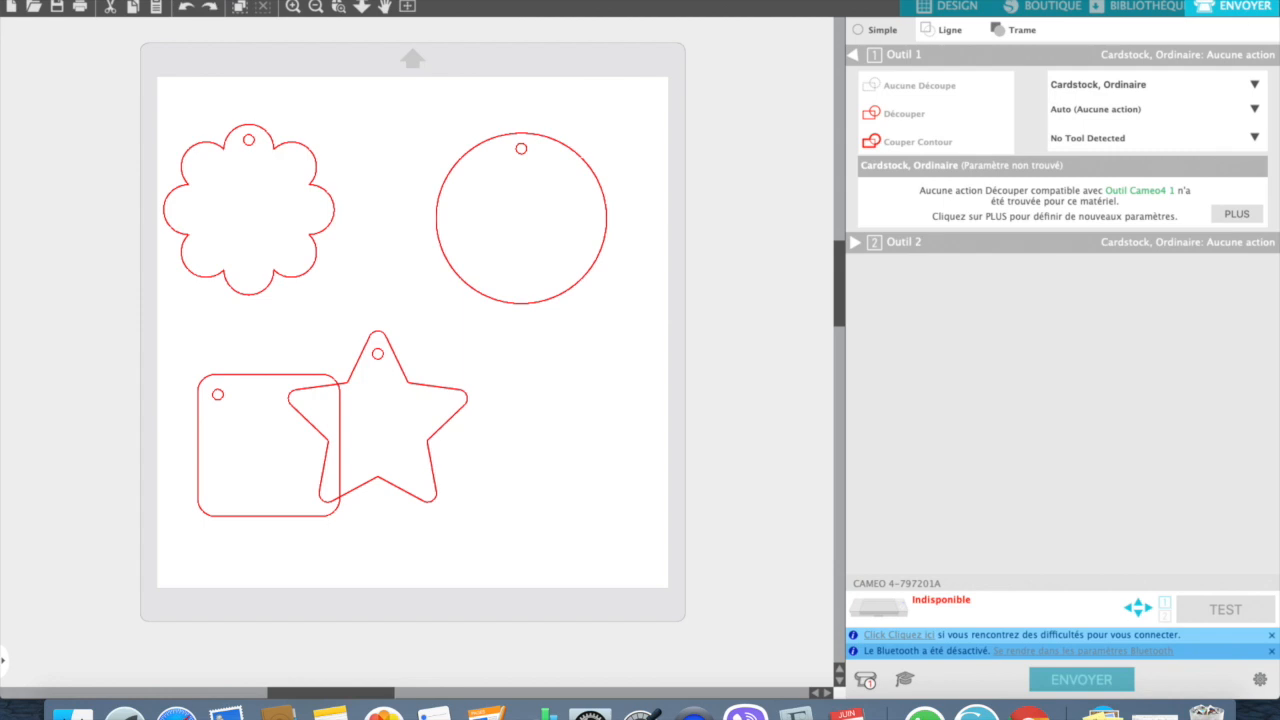
pyautogui.click(942, 8)
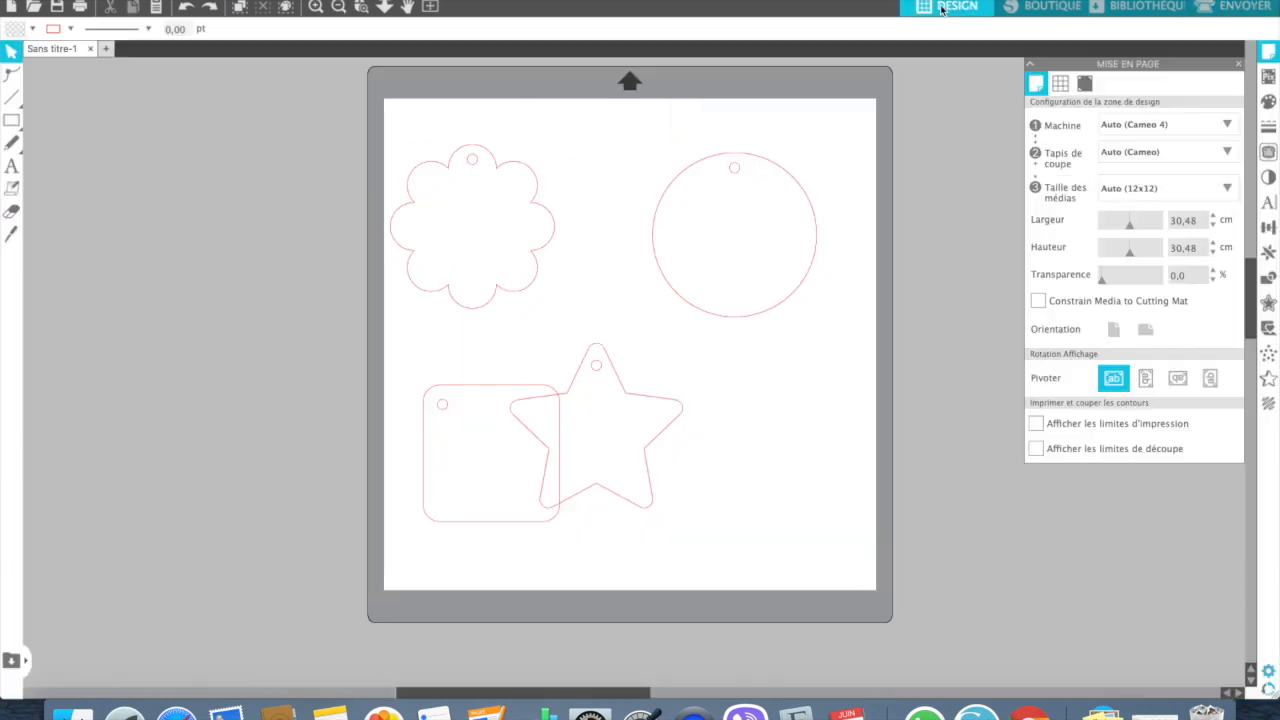
pyautogui.click(185, 10)
pyautogui.click(185, 9)
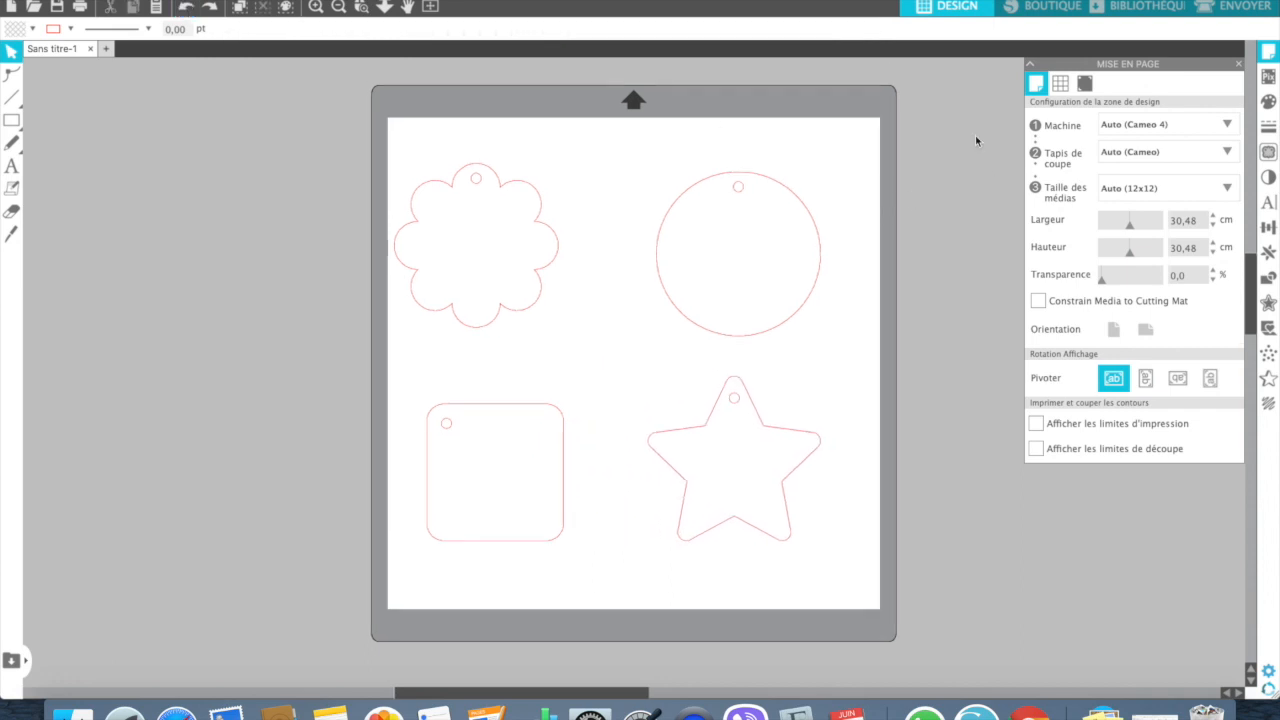
# - In the send view's Ligne mode, set the action for the green line colour to Entailler
pyautogui.click(1238, 8)
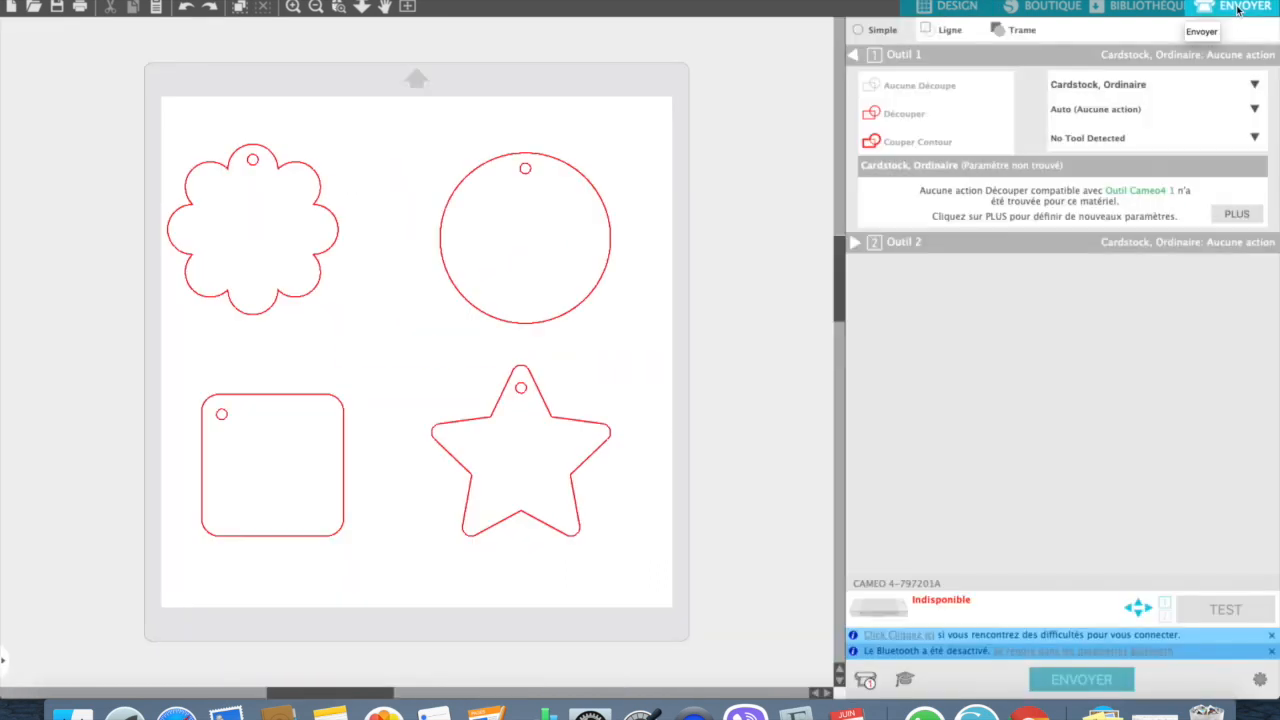
pyautogui.click(948, 36)
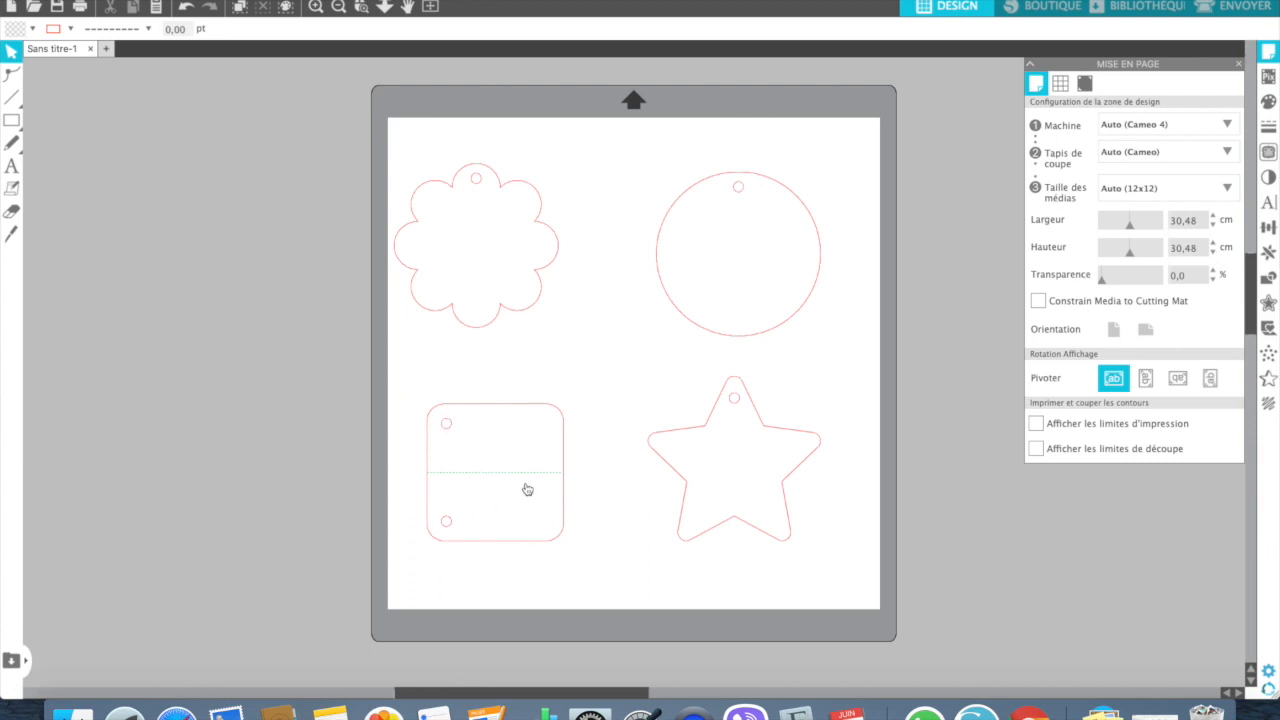
pyautogui.click(1240, 8)
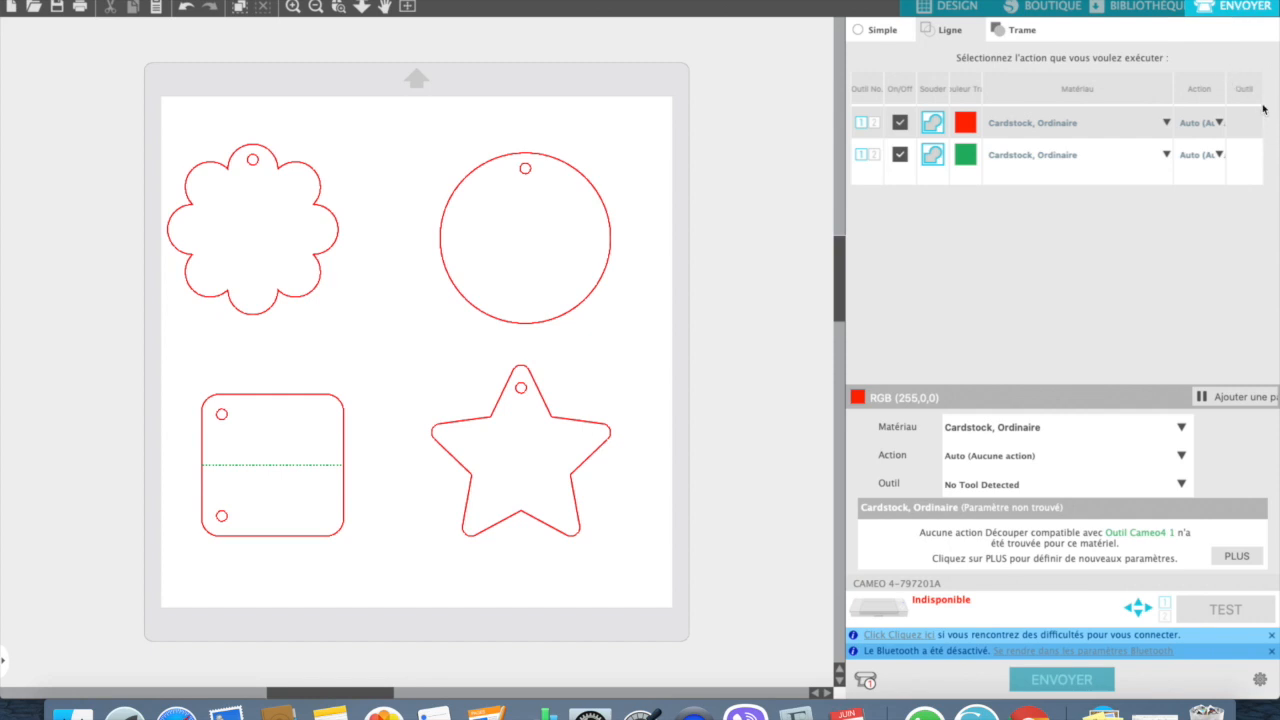
pyautogui.click(1221, 153)
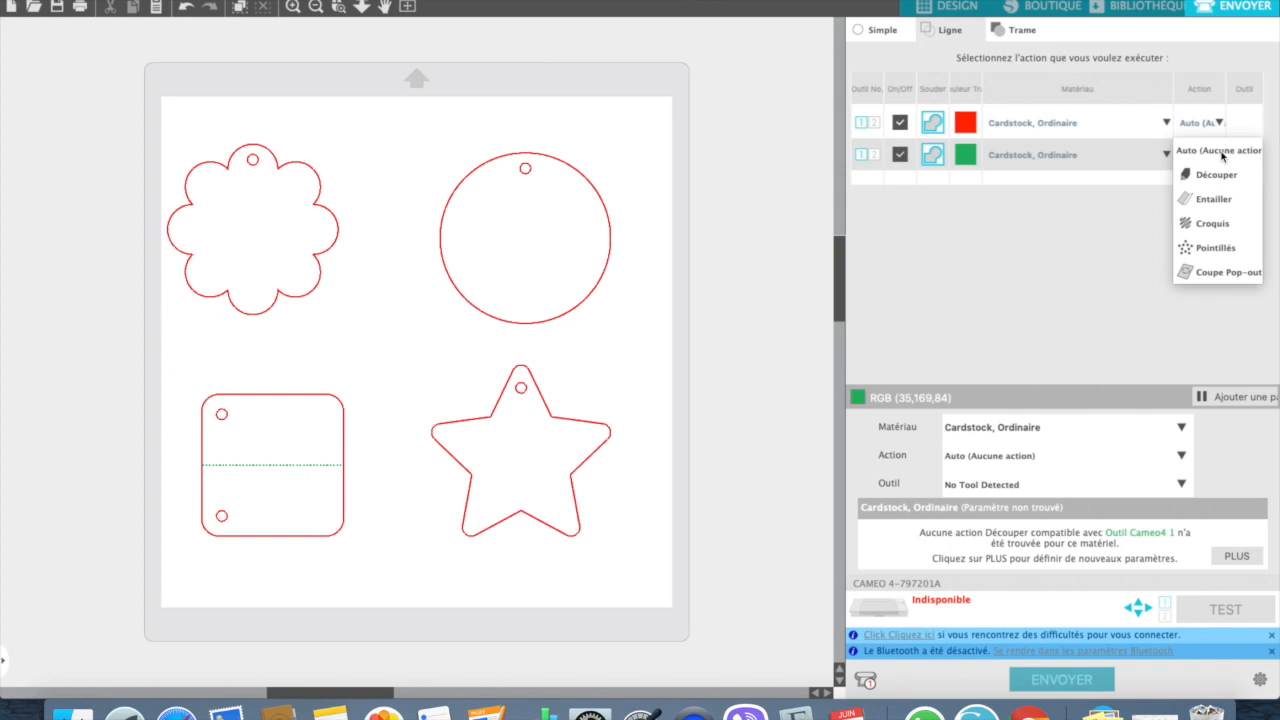
pyautogui.click(1209, 200)
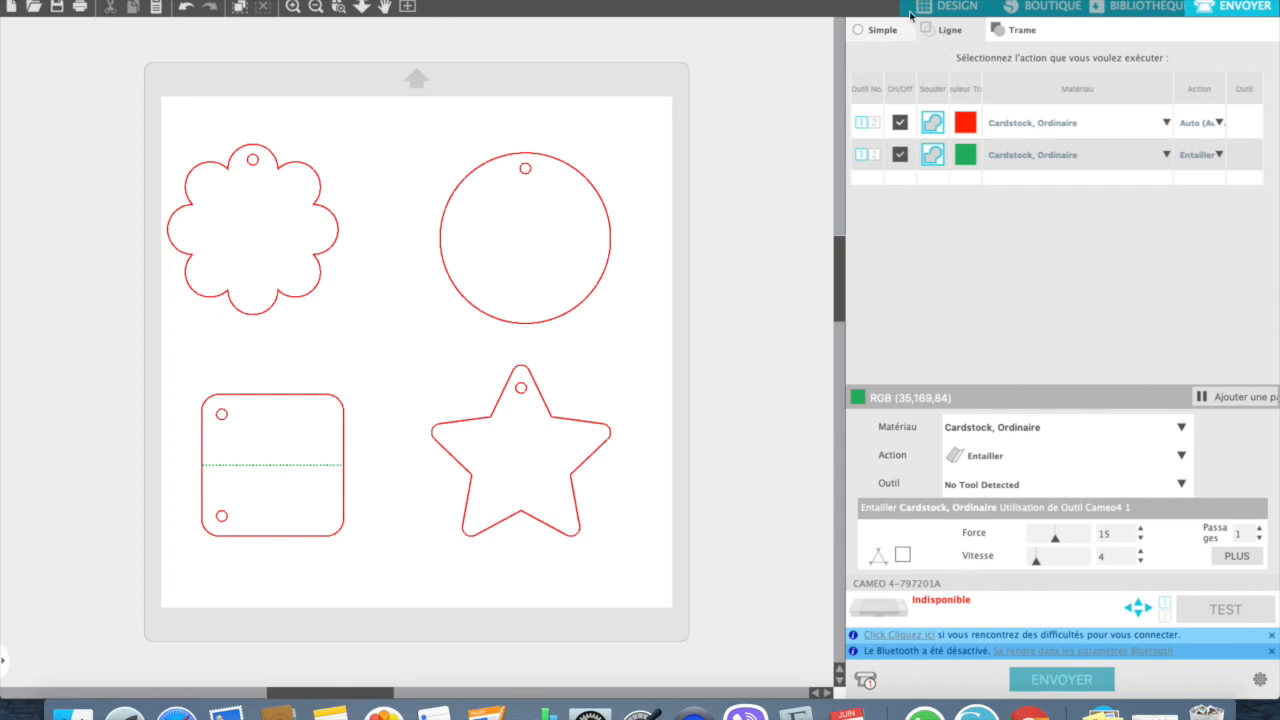
# - Return to the design view and shift the square tag with its fold line slightly to the left
pyautogui.click(958, 7)
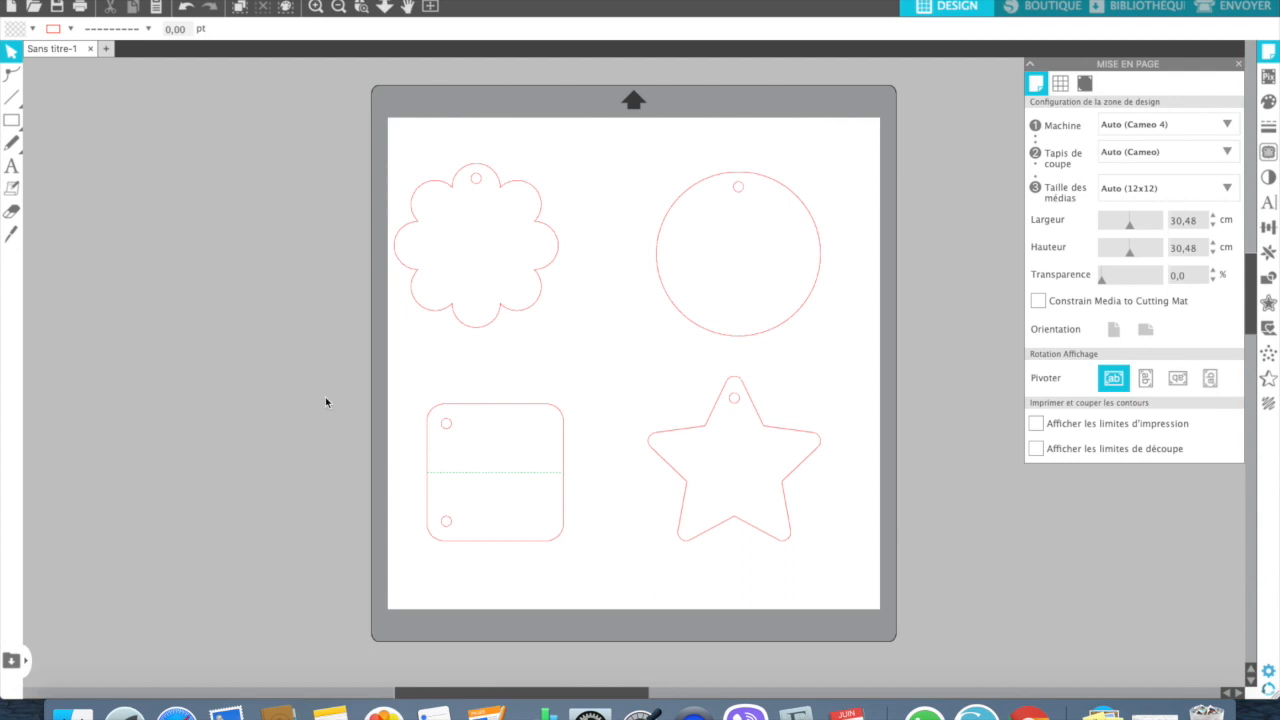
pyautogui.moveTo(360, 388); pyautogui.dragTo(566, 600)
pyautogui.moveTo(503, 491)
pyautogui.mouseDown()
pyautogui.moveTo(372, 477)
pyautogui.moveTo(497, 490)
pyautogui.mouseUp()
pyautogui.click(600, 339)
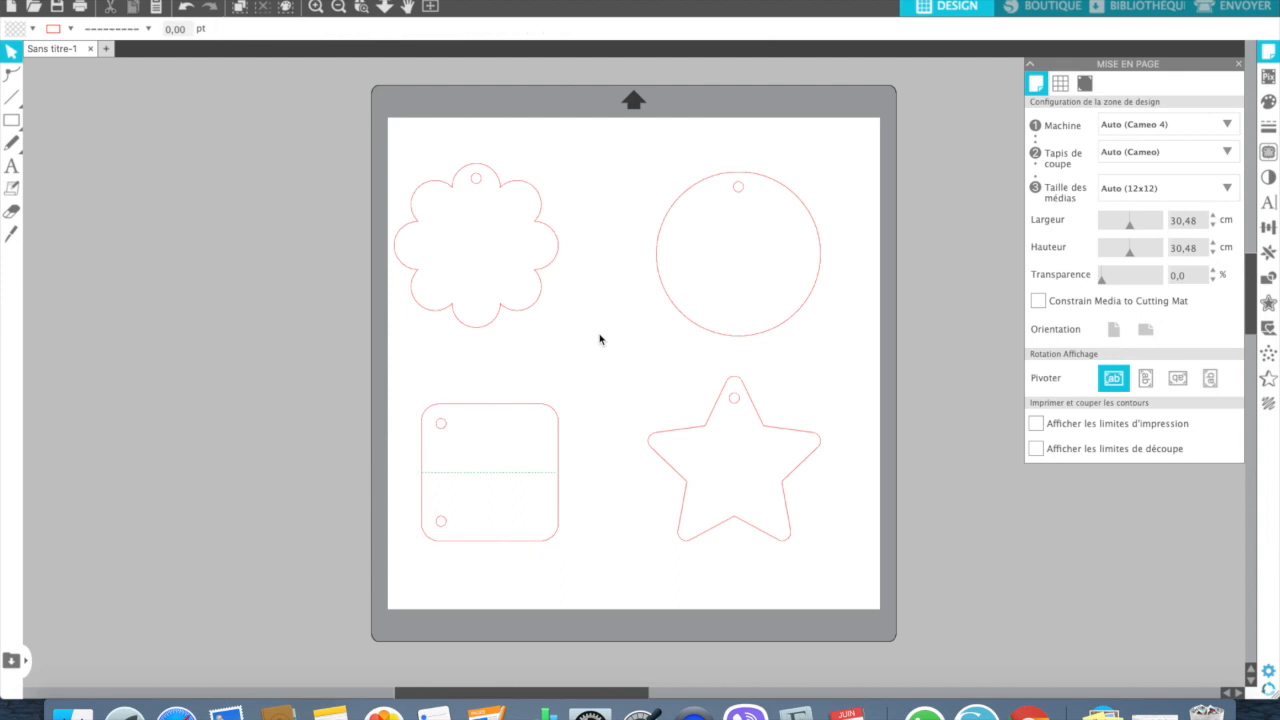
# - Separate the green dashed fold line from the square tag and delete the line
pyautogui.click(506, 478)
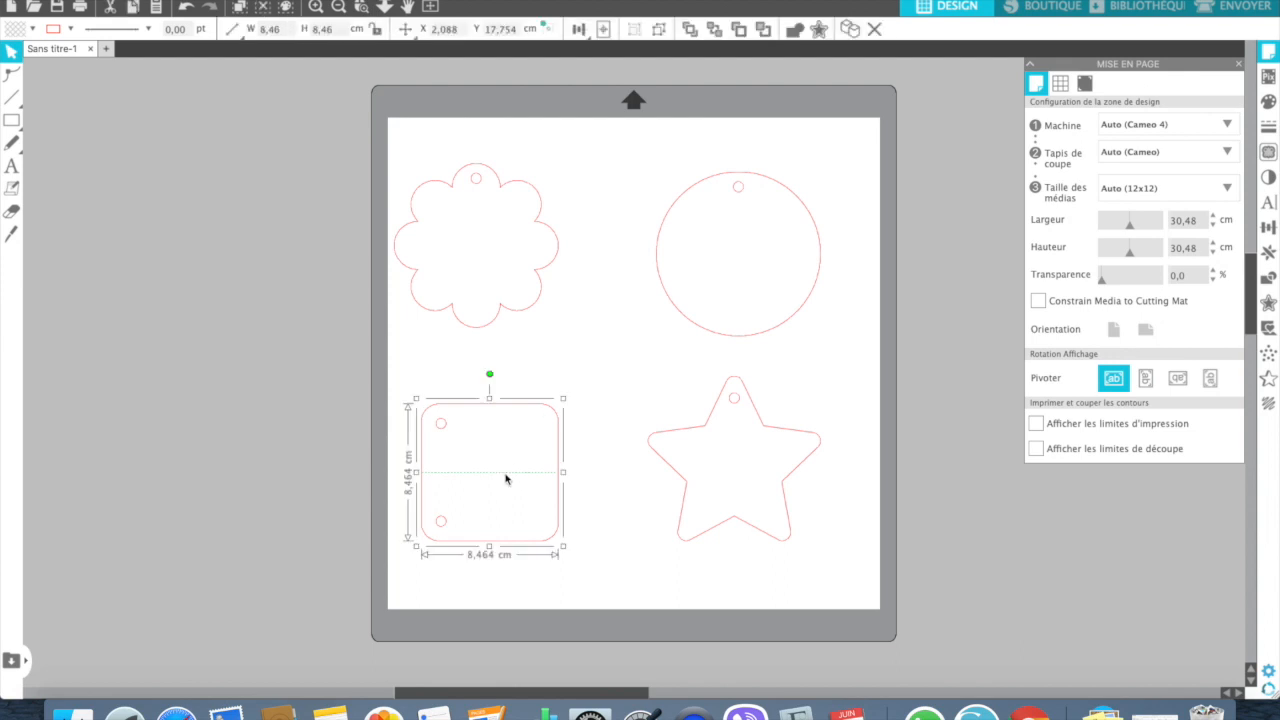
pyautogui.rightClick(506, 478)
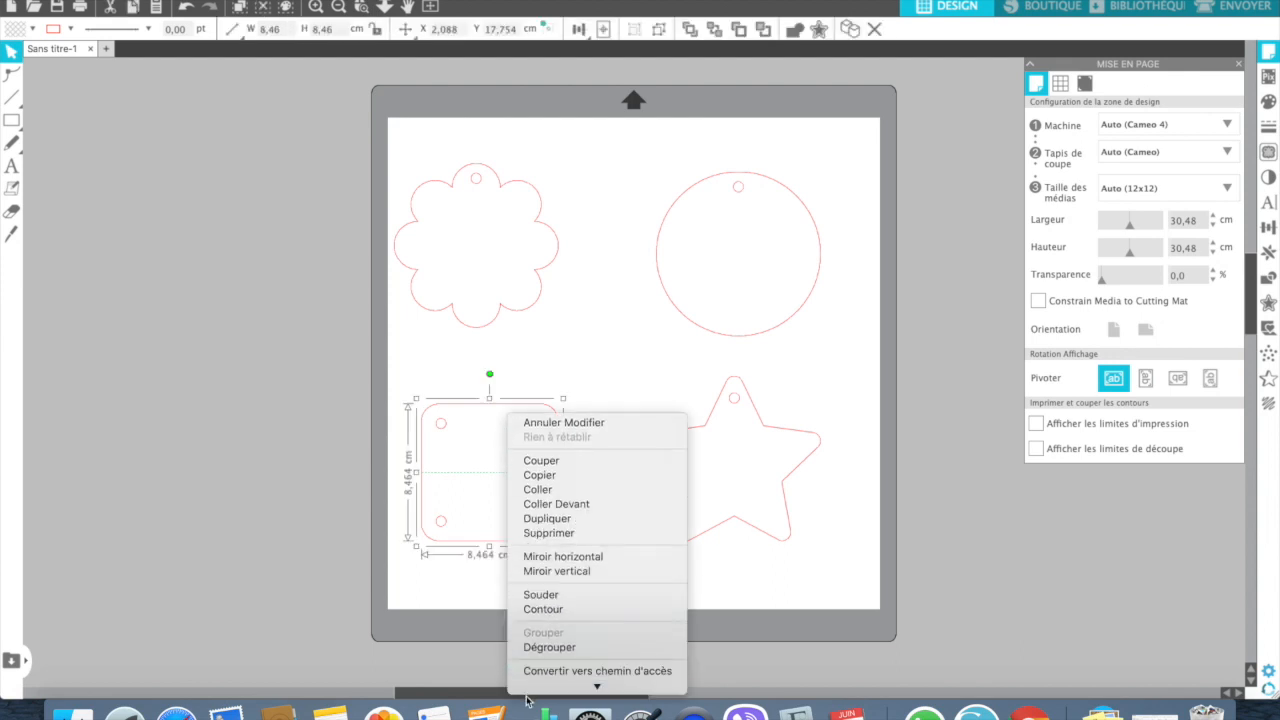
pyautogui.click(531, 565)
pyautogui.click(582, 366)
pyautogui.click(508, 476)
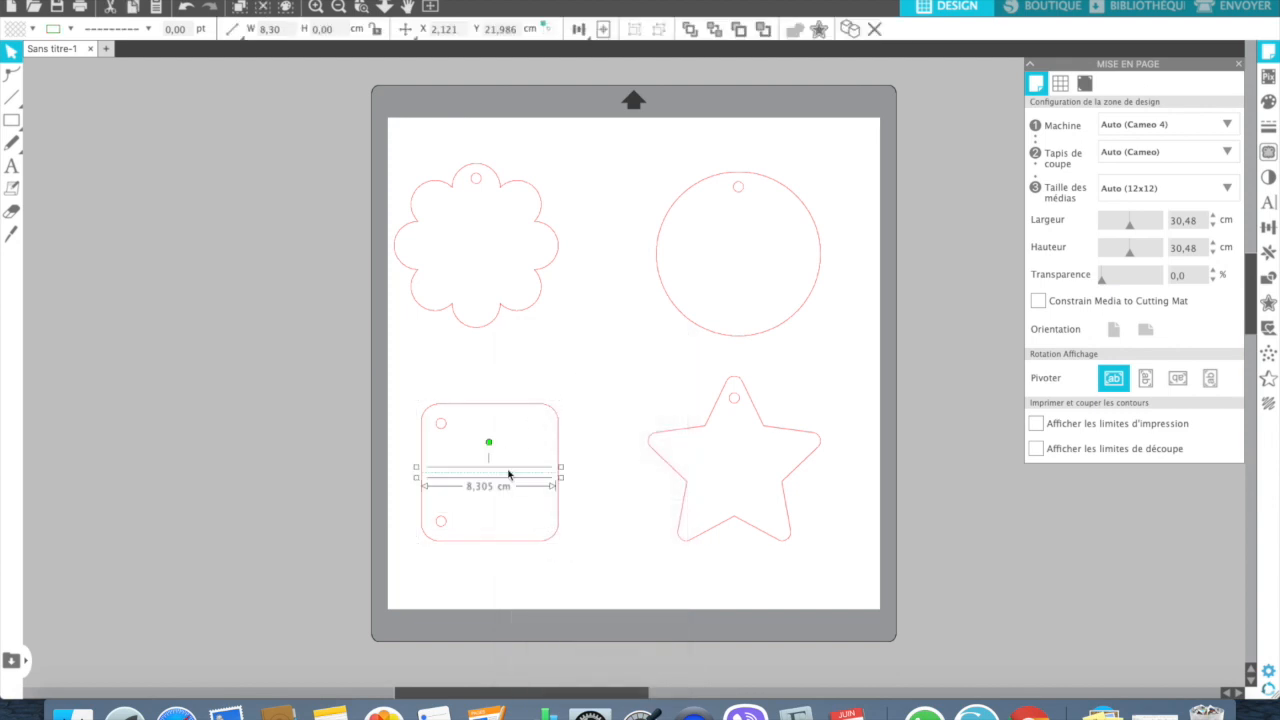
pyautogui.press('Delete')
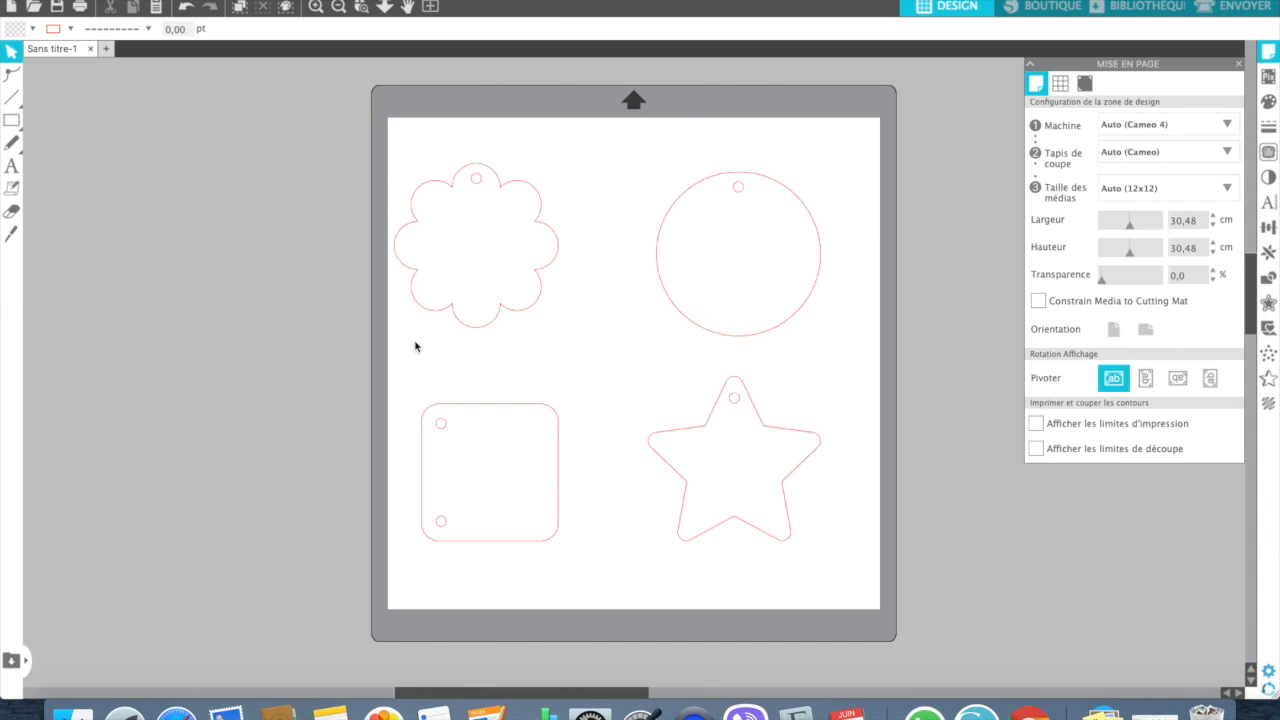
# - Fill the flower tag with pink and the circle tag with olive green
pyautogui.click(427, 191)
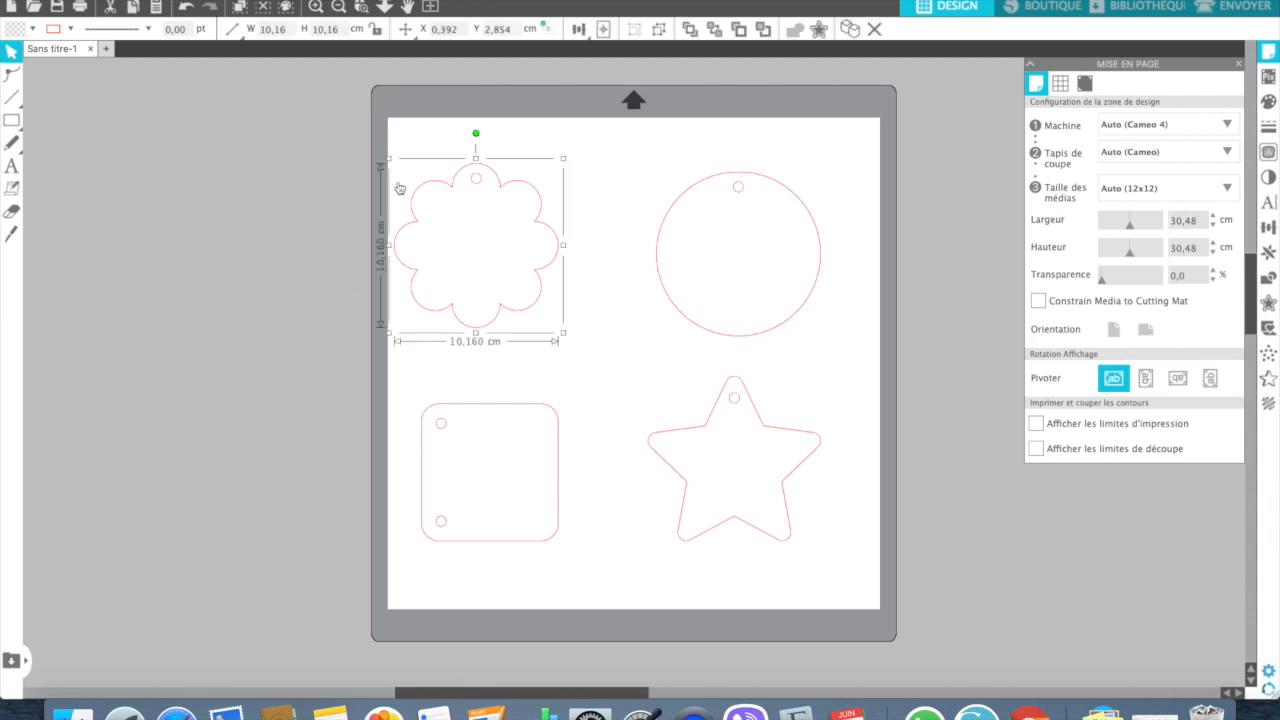
pyautogui.click(32, 30)
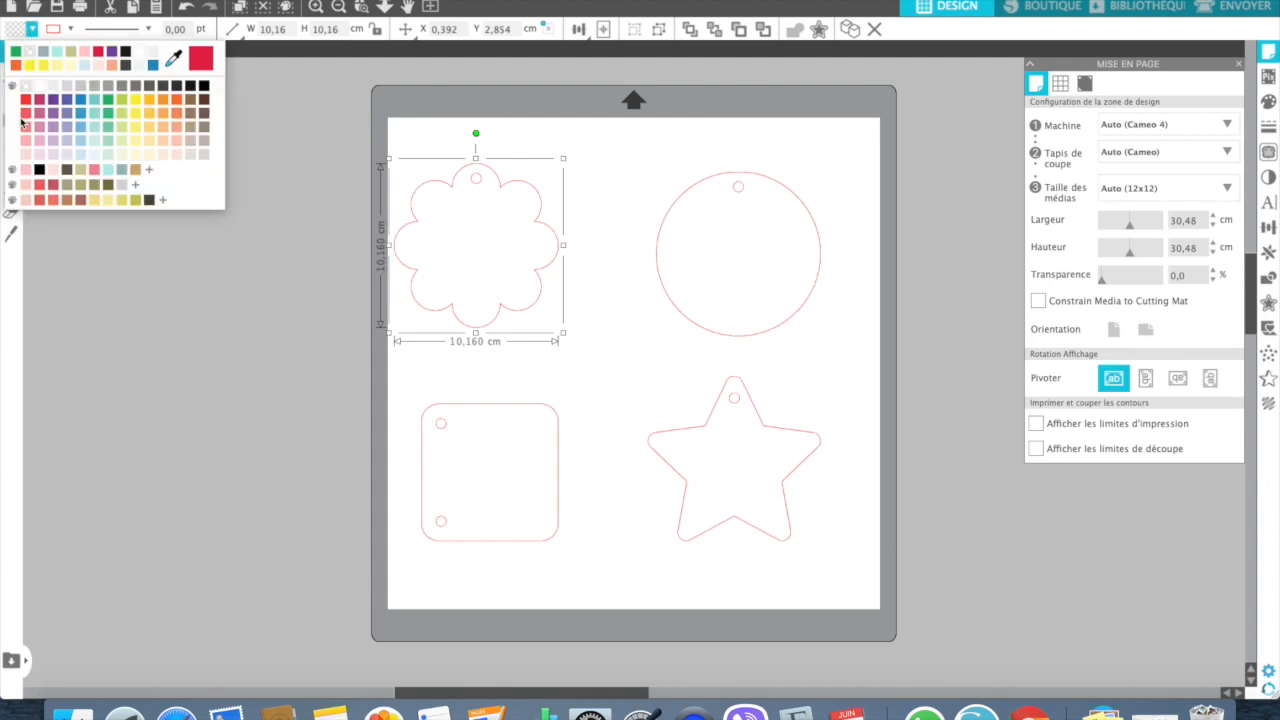
pyautogui.click(27, 172)
pyautogui.click(661, 221)
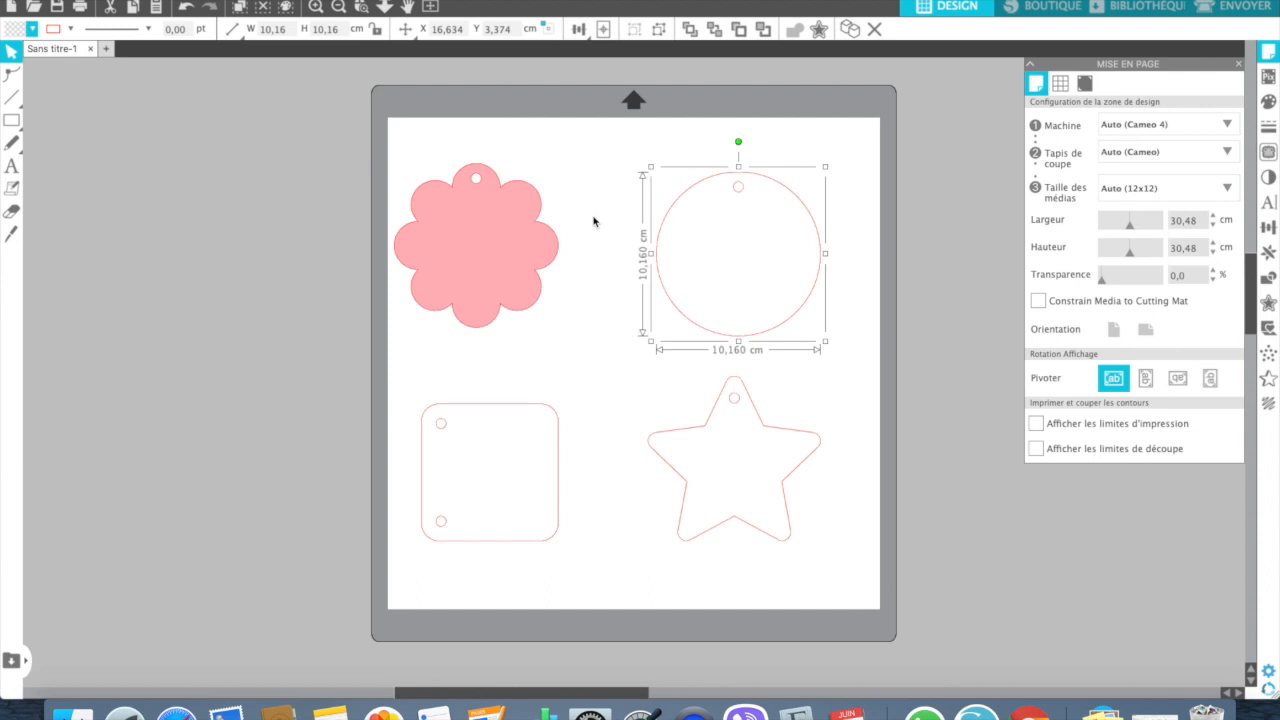
pyautogui.click(23, 32)
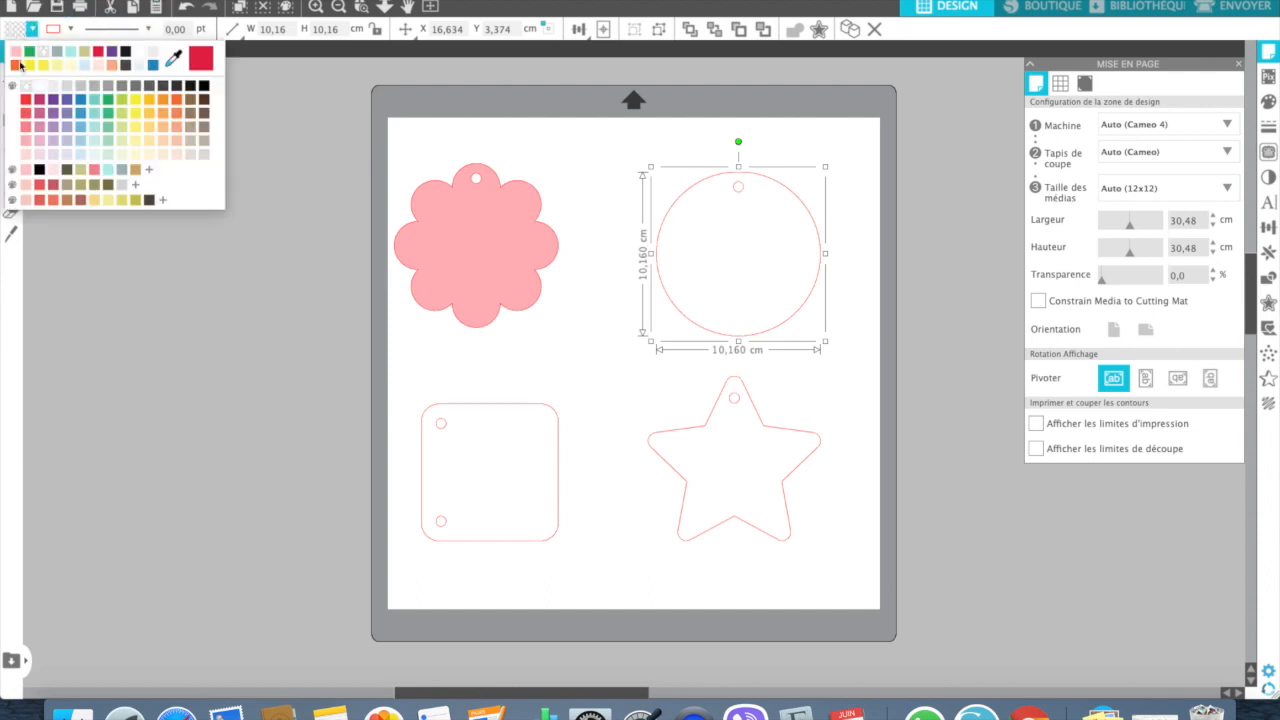
pyautogui.click(81, 170)
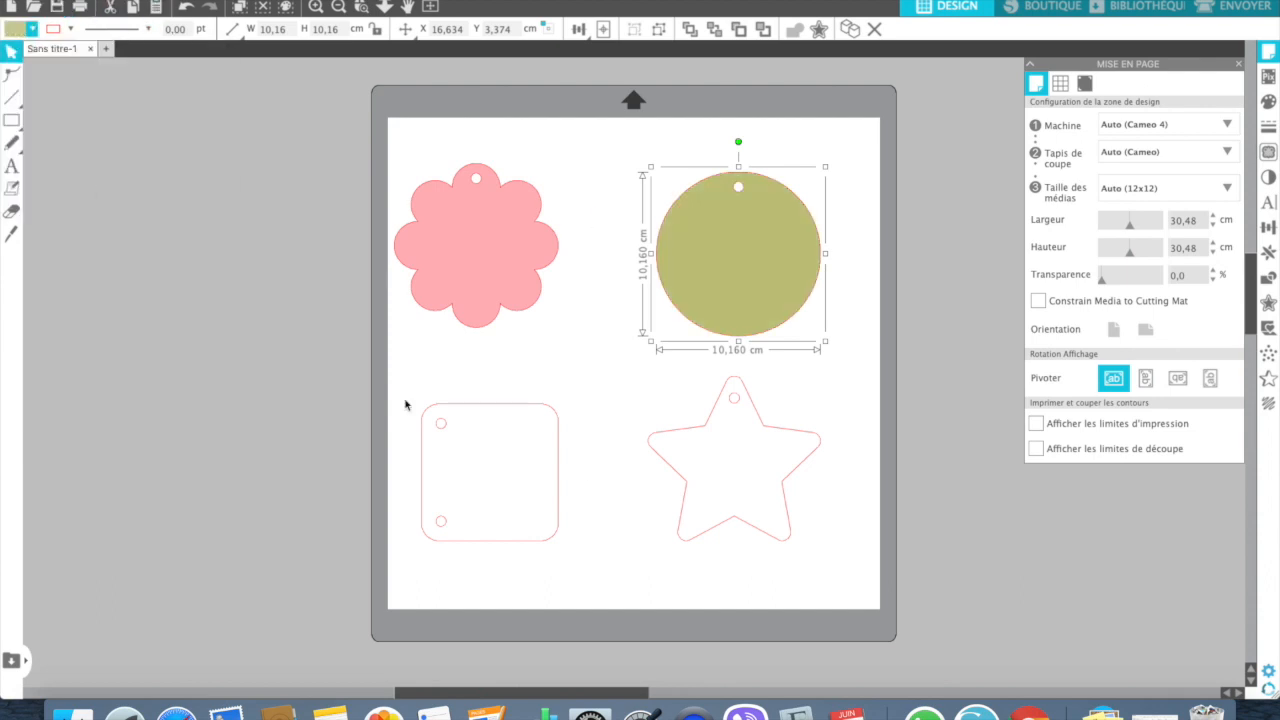
# - Fill the square tag with turquoise and the star tag with blue-grey, leaving nothing selected
pyautogui.click(520, 416)
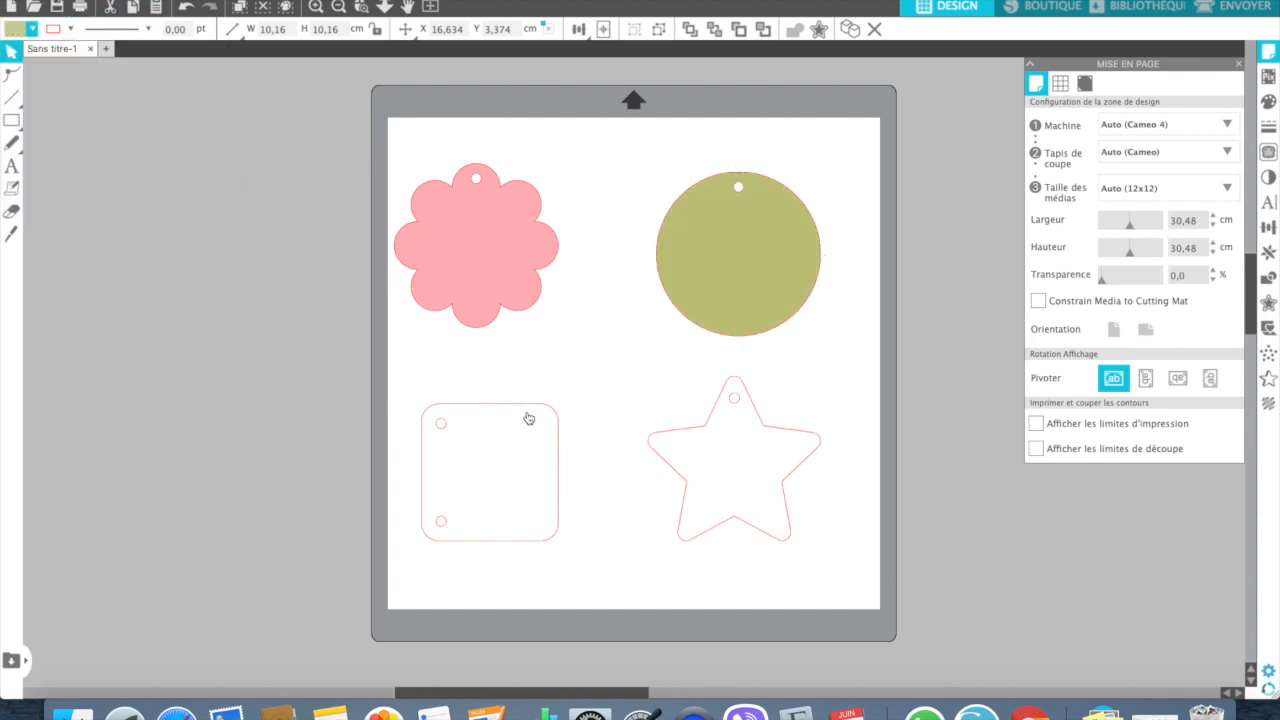
pyautogui.click(32, 30)
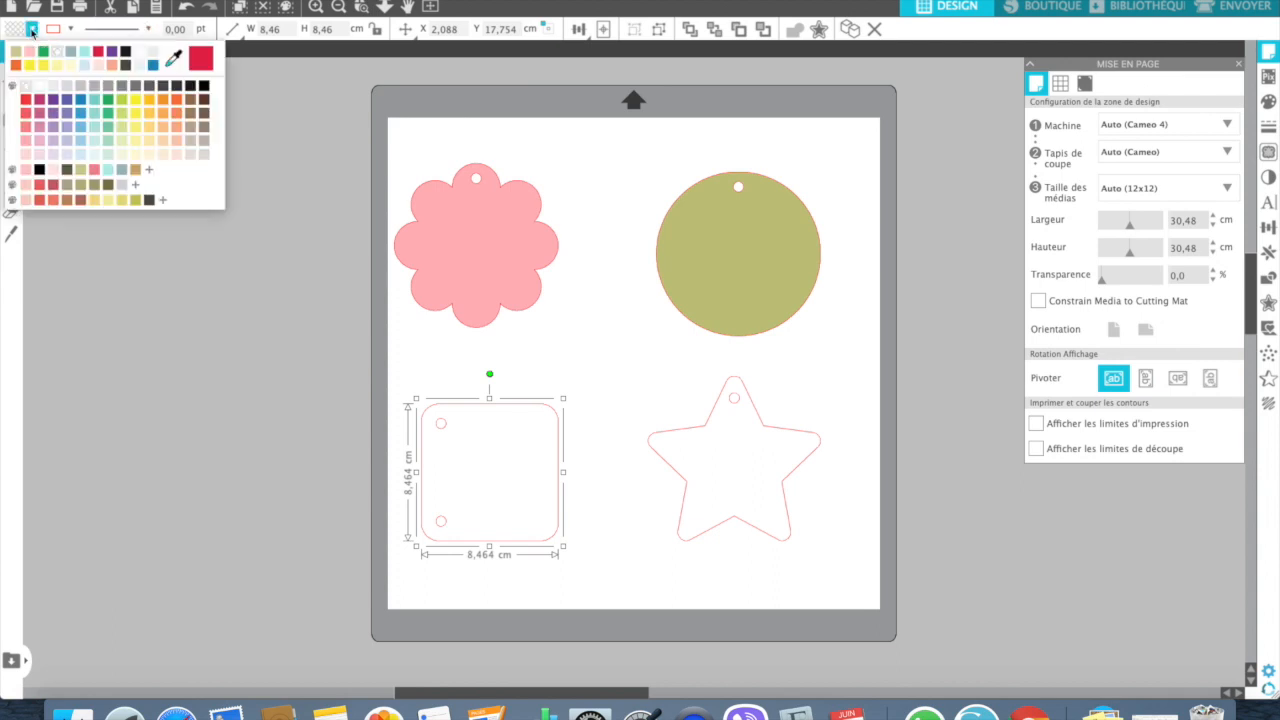
pyautogui.click(109, 172)
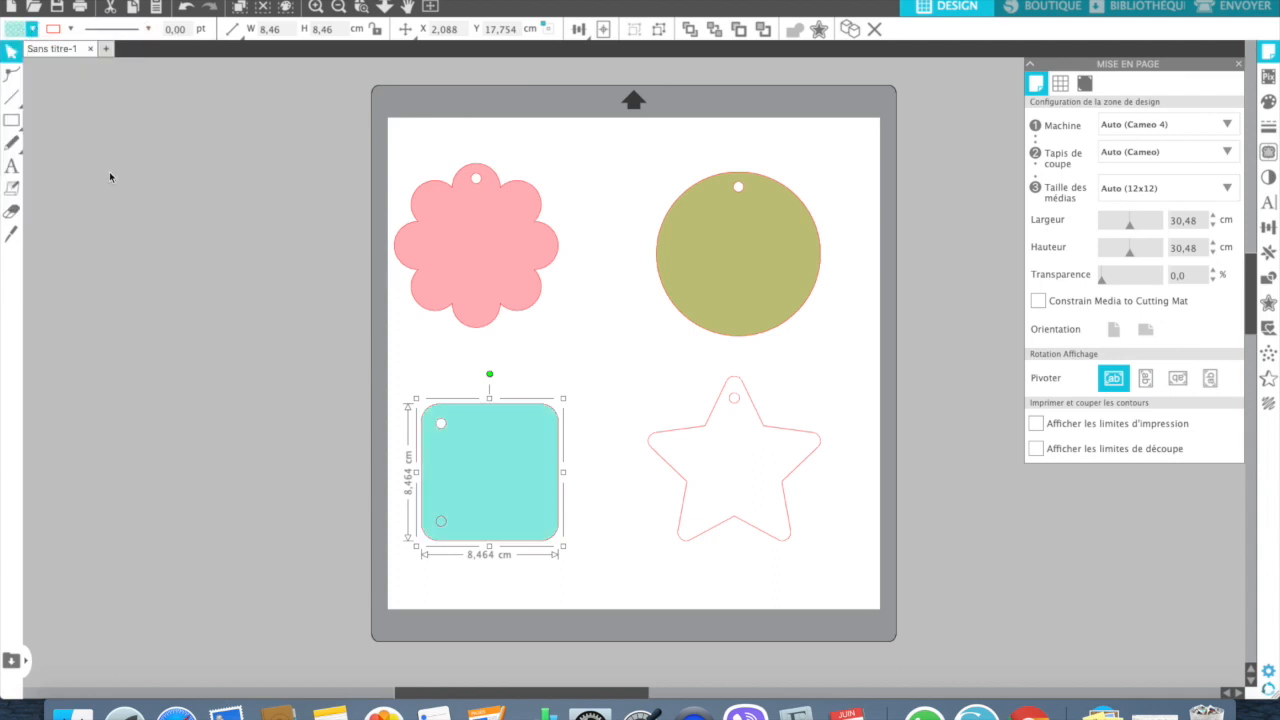
pyautogui.click(706, 447)
pyautogui.click(691, 432)
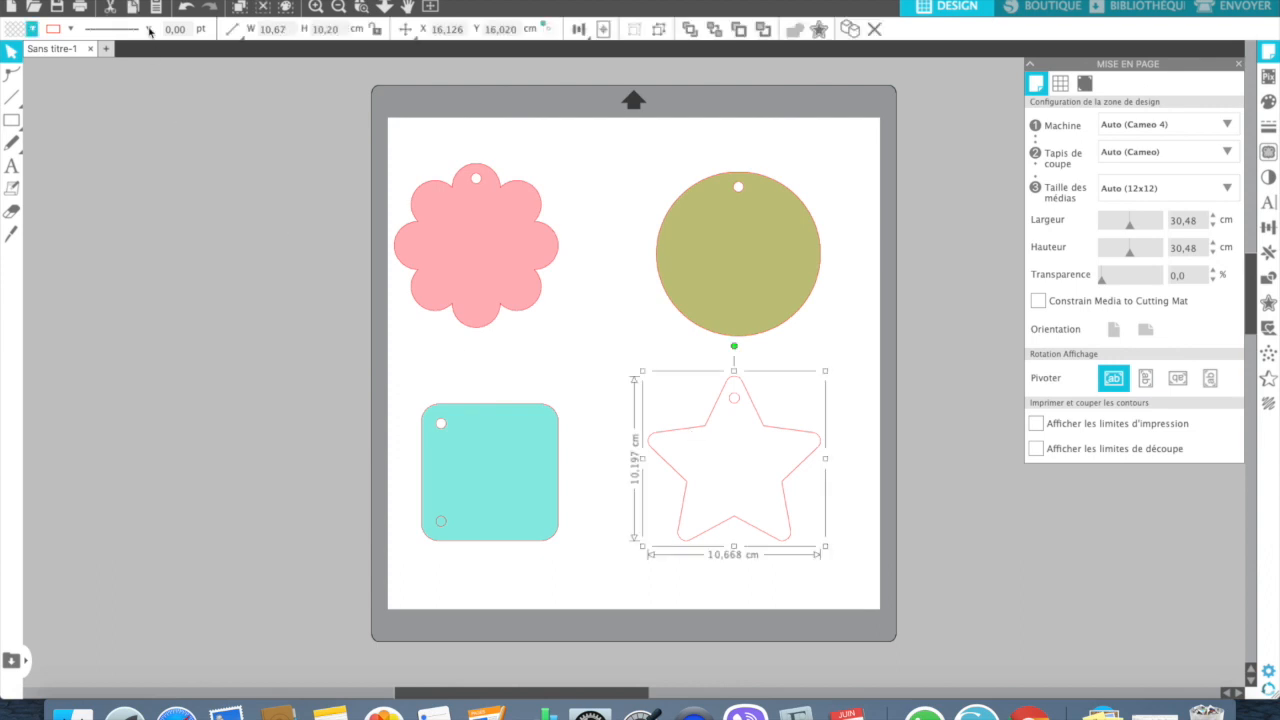
pyautogui.click(33, 30)
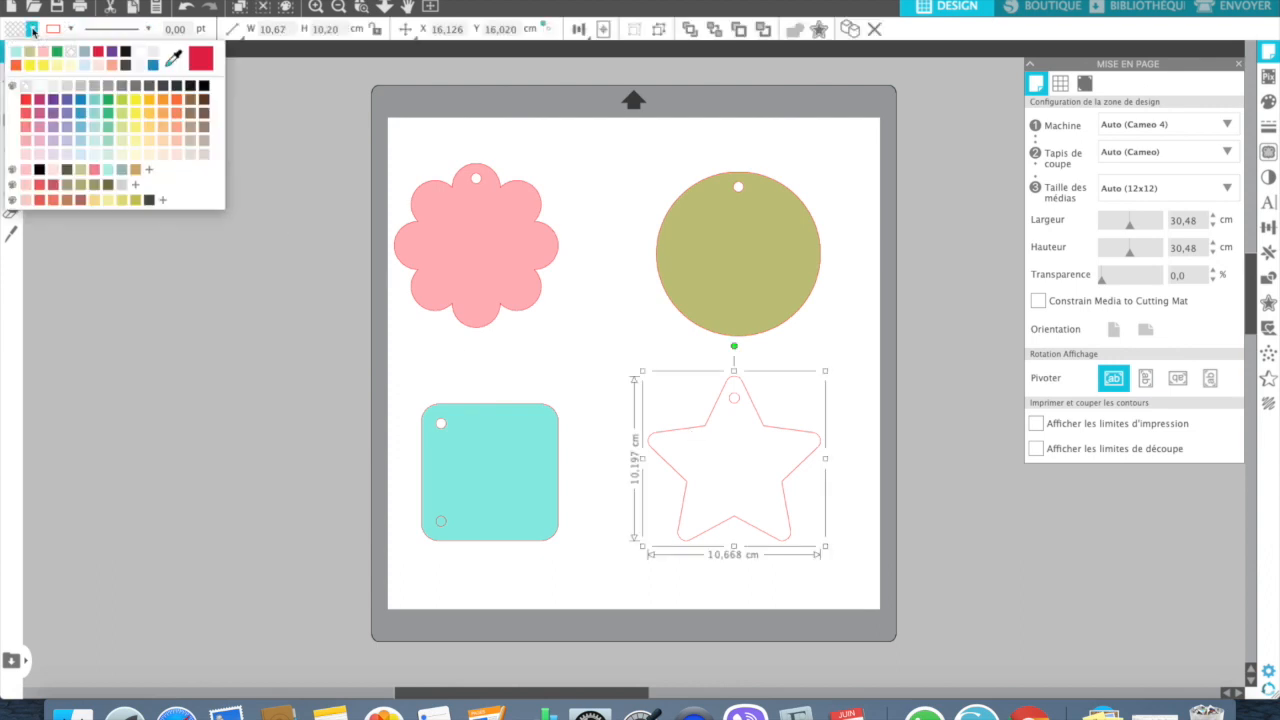
pyautogui.click(123, 172)
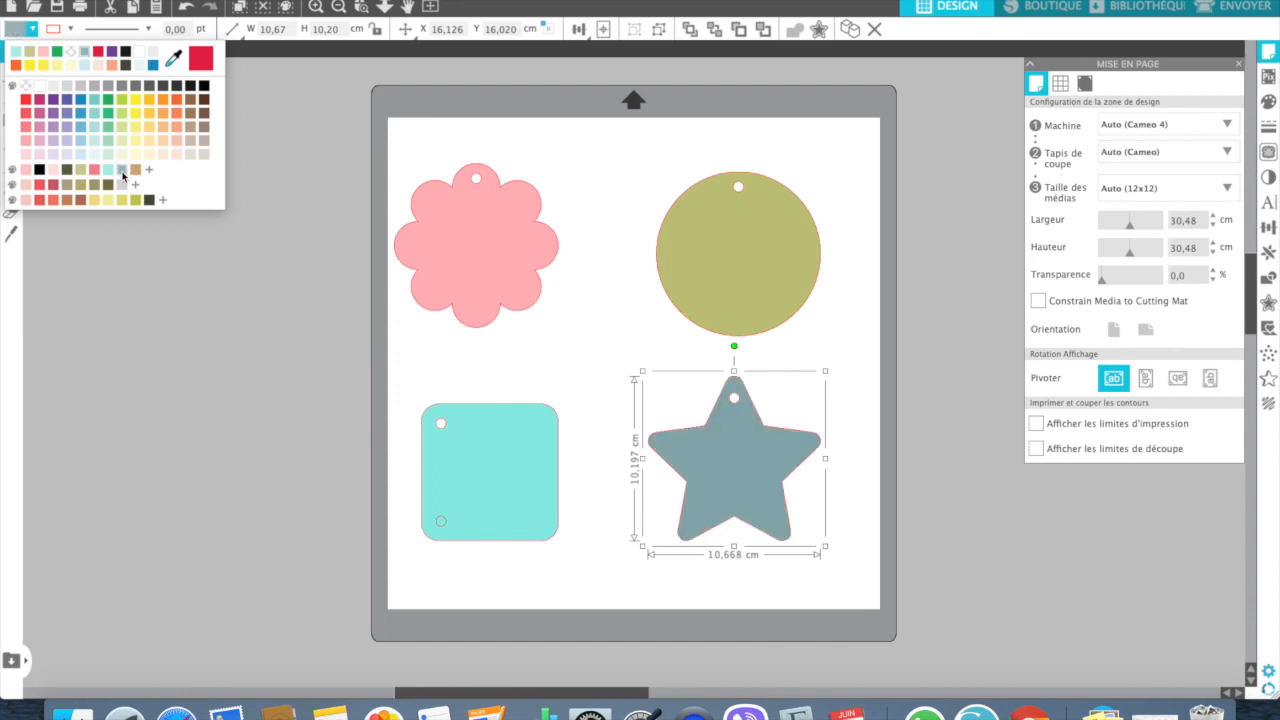
pyautogui.click(598, 349)
# - Spread the flower, circle and star tags apart by moving each towards its nearest edge or corner of the page
pyautogui.moveTo(520, 269); pyautogui.dragTo(523, 231)
pyautogui.moveTo(758, 288); pyautogui.dragTo(799, 246)
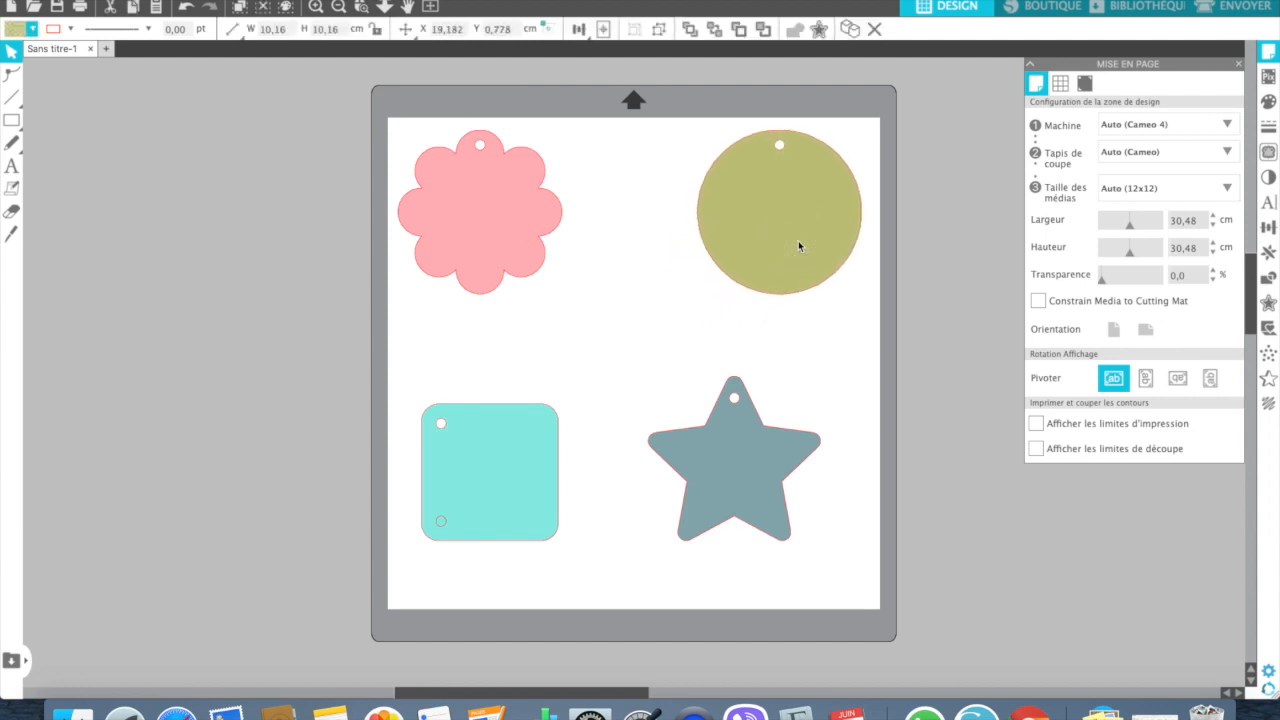
pyautogui.moveTo(705, 497); pyautogui.dragTo(750, 546)
# - Make a compound path from the square tag and its lower hole, and shift it towards the lower-left corner of the page
pyautogui.moveTo(534, 490); pyautogui.dragTo(529, 531)
pyautogui.press('super+z')
pyautogui.moveTo(414, 386); pyautogui.dragTo(571, 560)
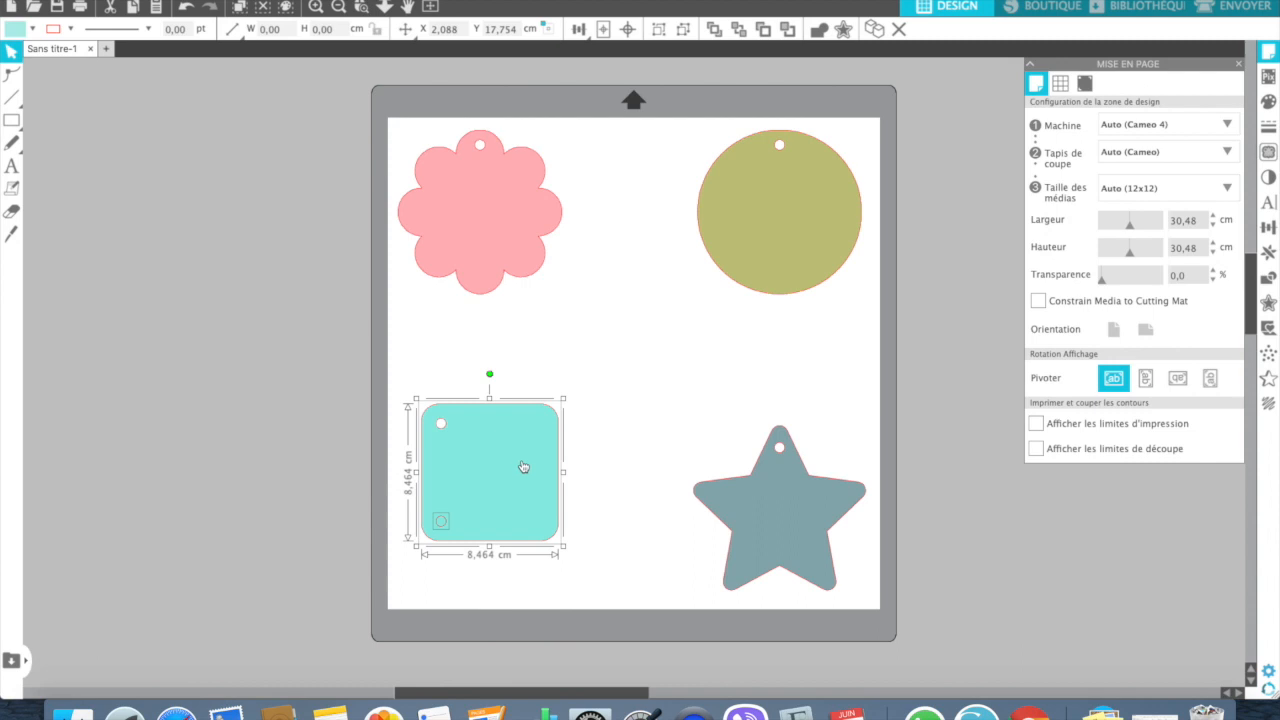
pyautogui.rightClick(523, 467)
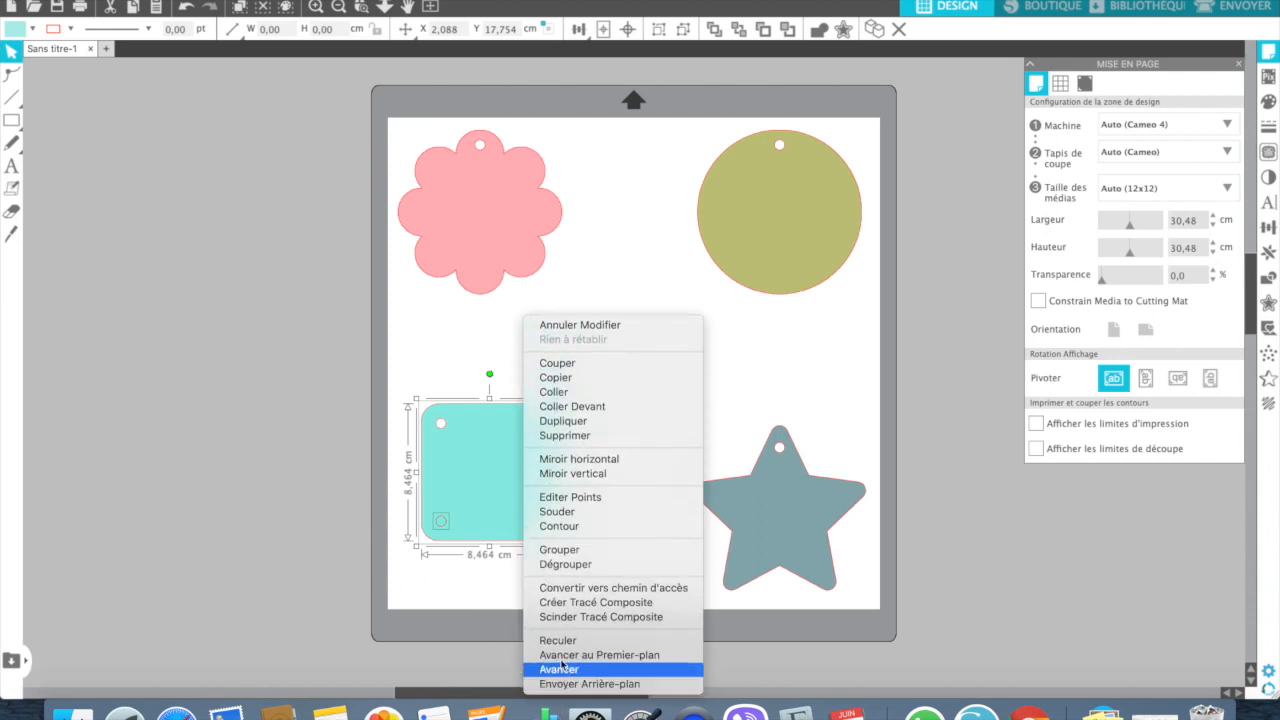
pyautogui.click(562, 610)
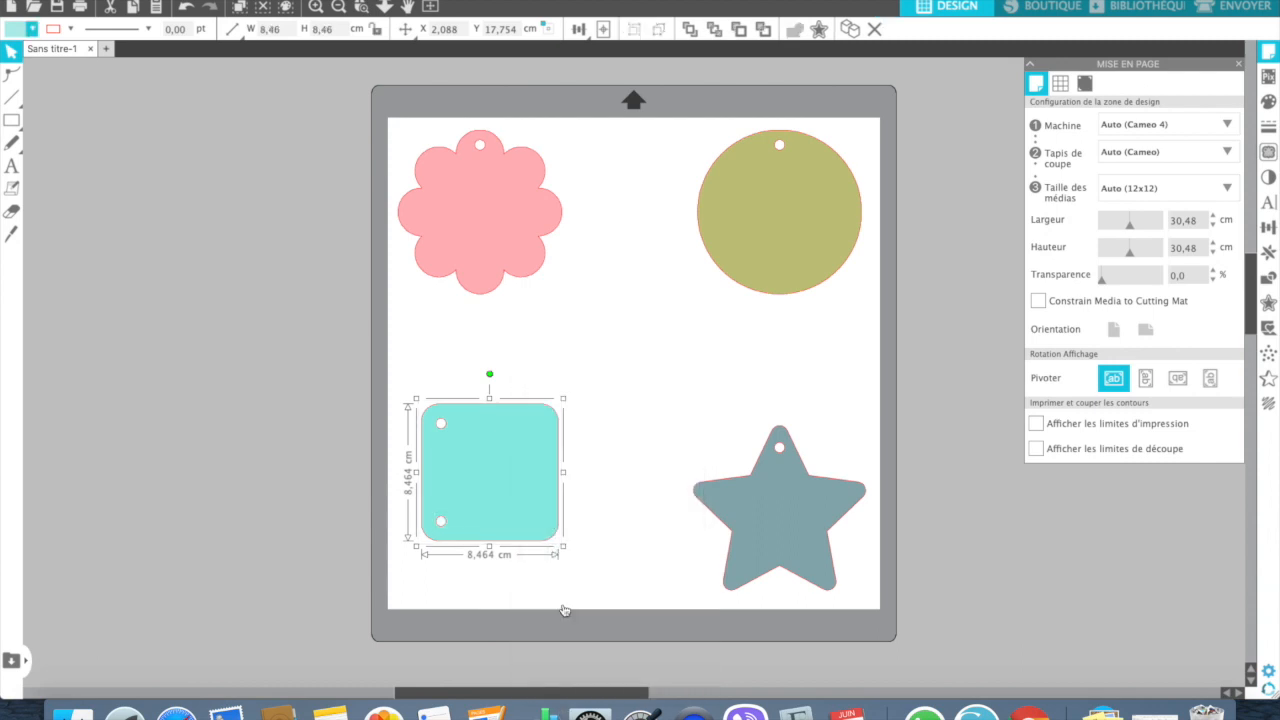
pyautogui.moveTo(509, 489); pyautogui.dragTo(497, 522)
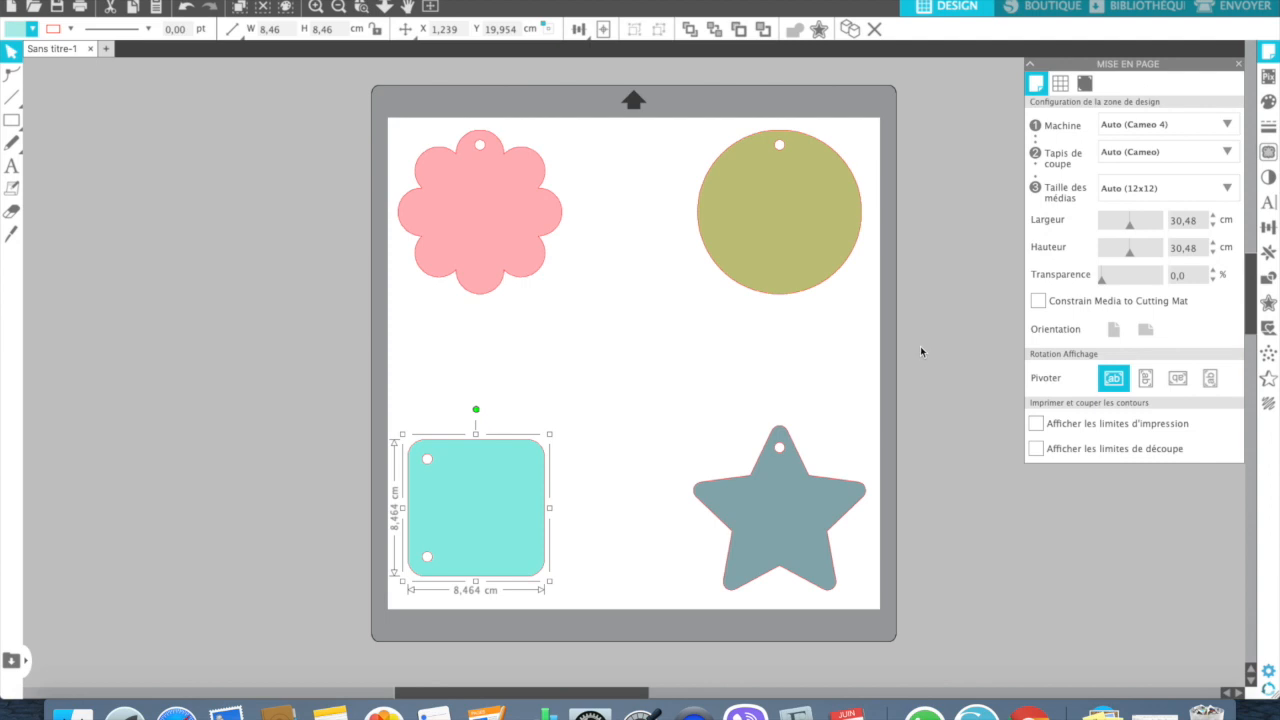
pyautogui.click(649, 435)
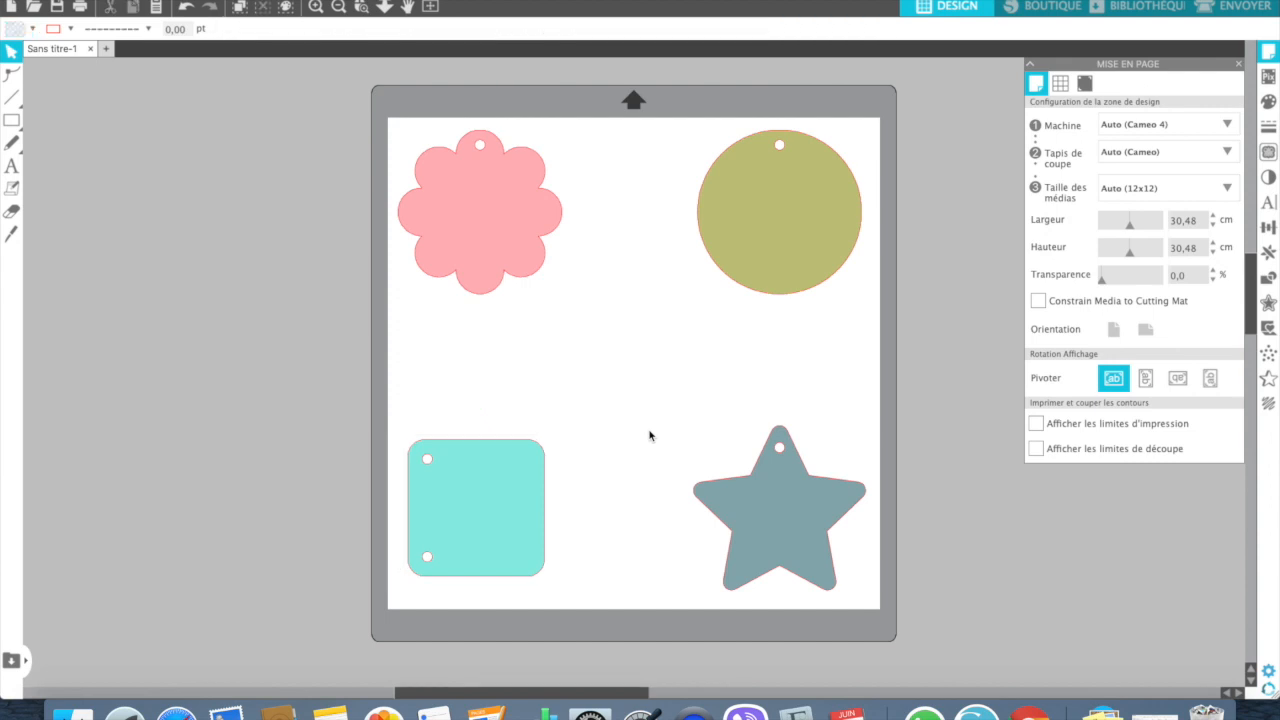
# - In the send view's Trame mode, set the material to PAPIER 300G for the pink fill and Papier photocopie, Moyen for the blue-grey fill
pyautogui.click(1243, 6)
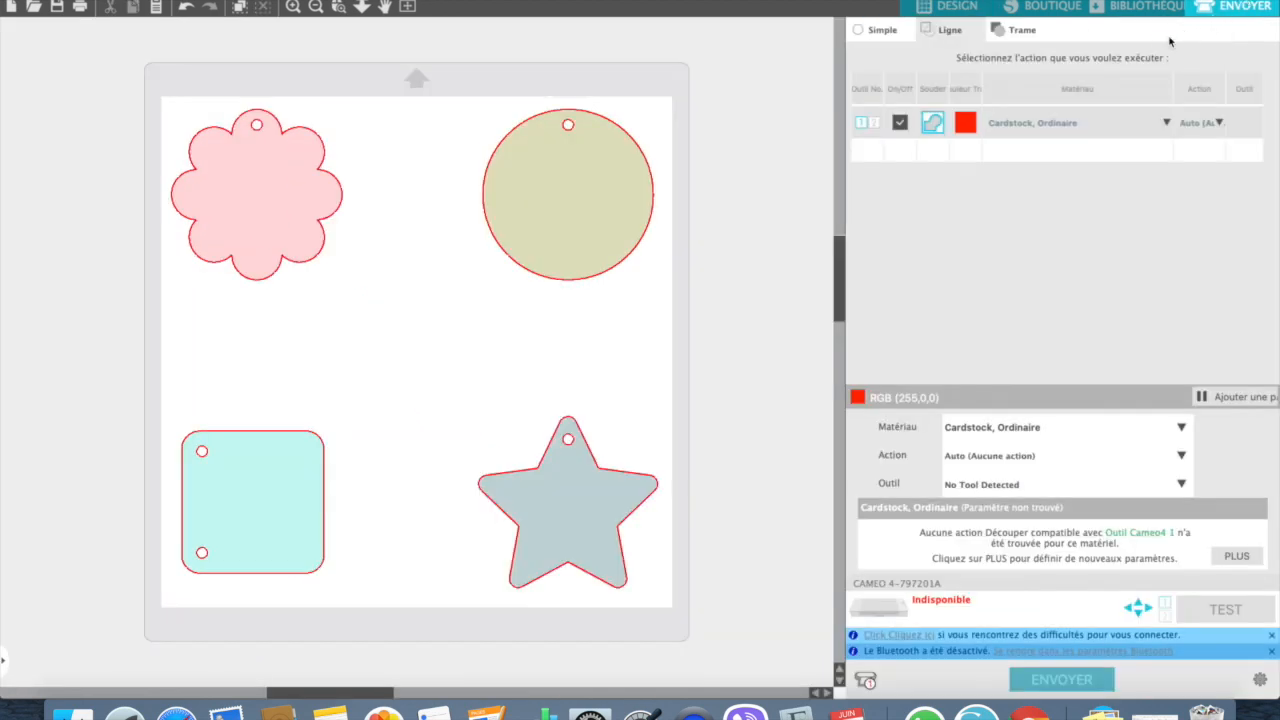
pyautogui.click(1015, 38)
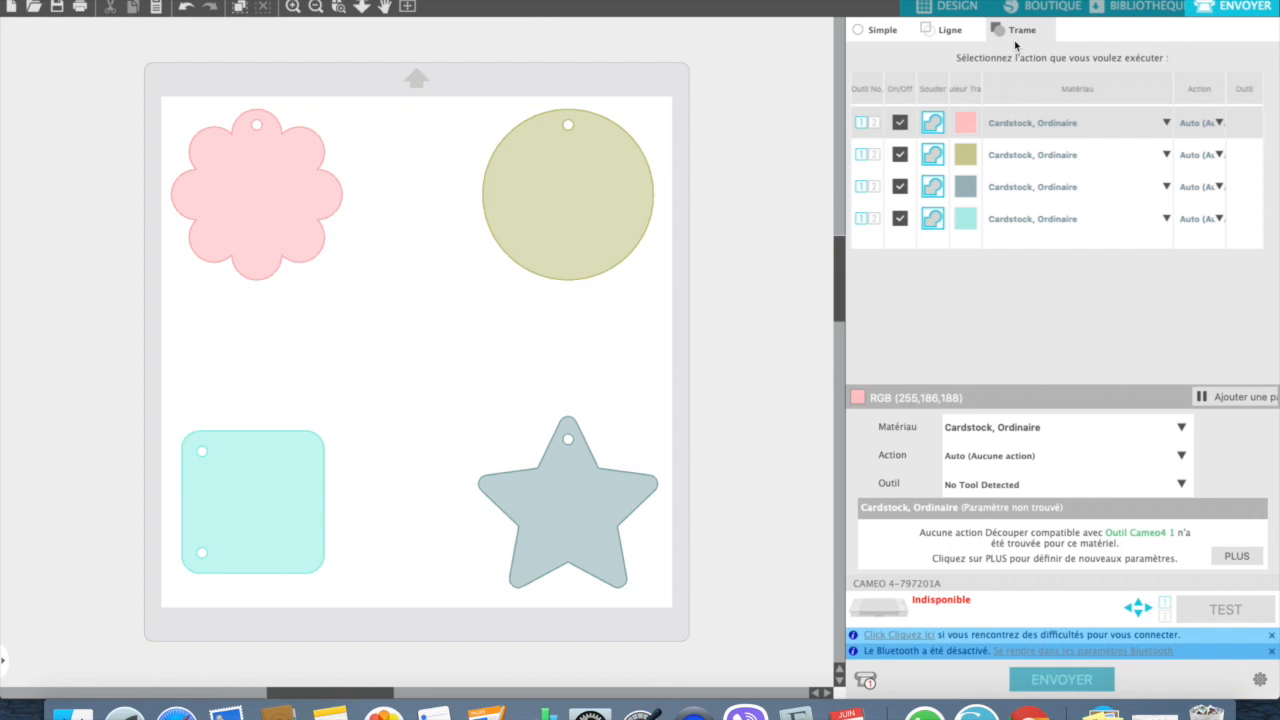
pyautogui.click(1163, 124)
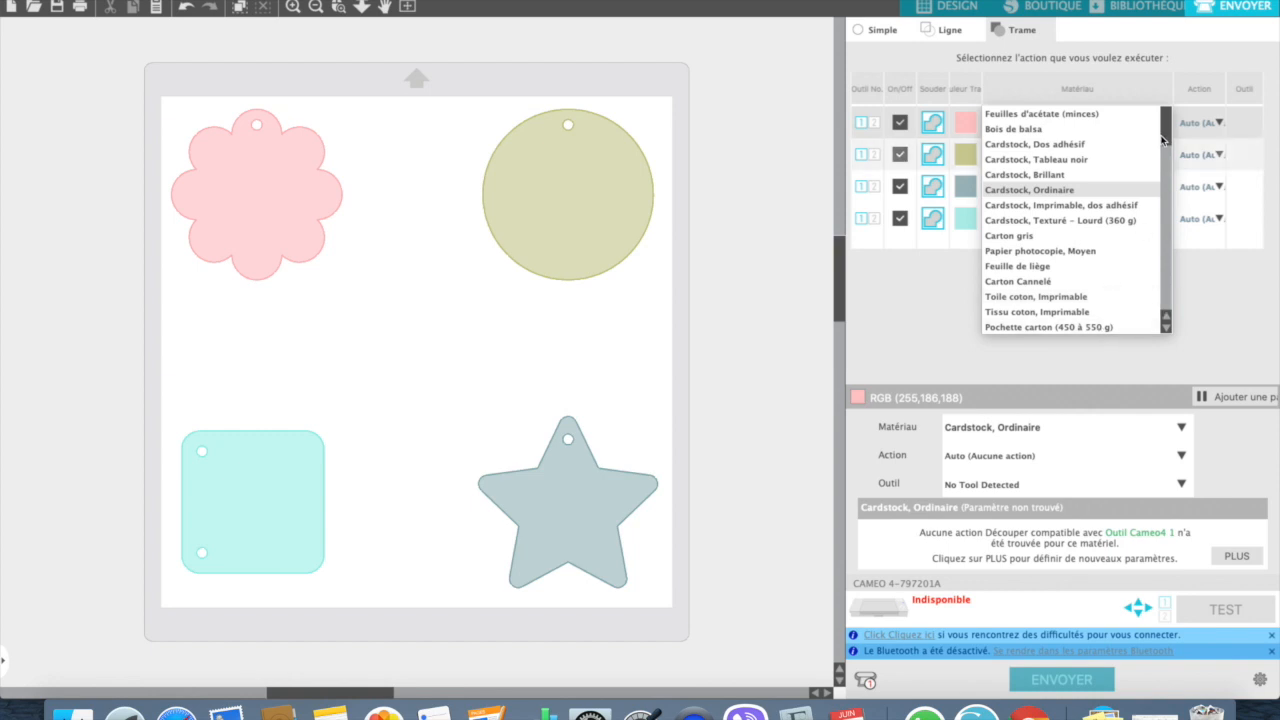
pyautogui.moveTo(1166, 130); pyautogui.dragTo(1160, 322)
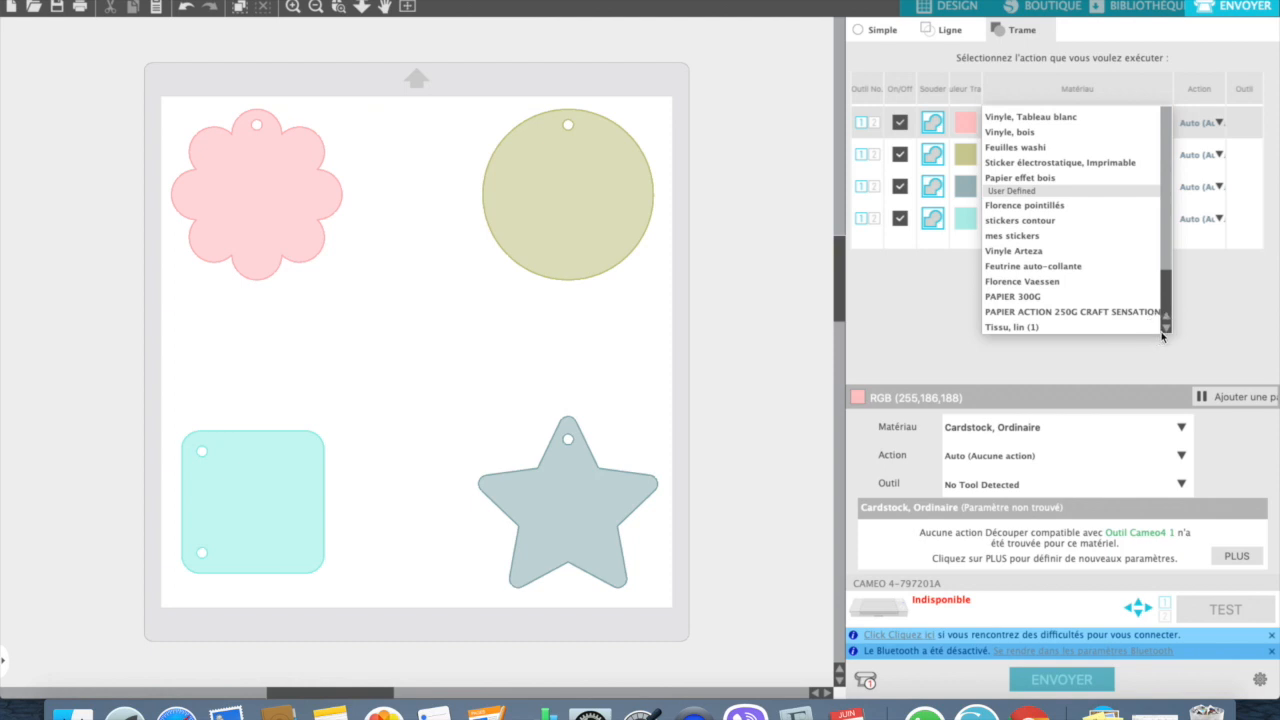
pyautogui.click(1012, 297)
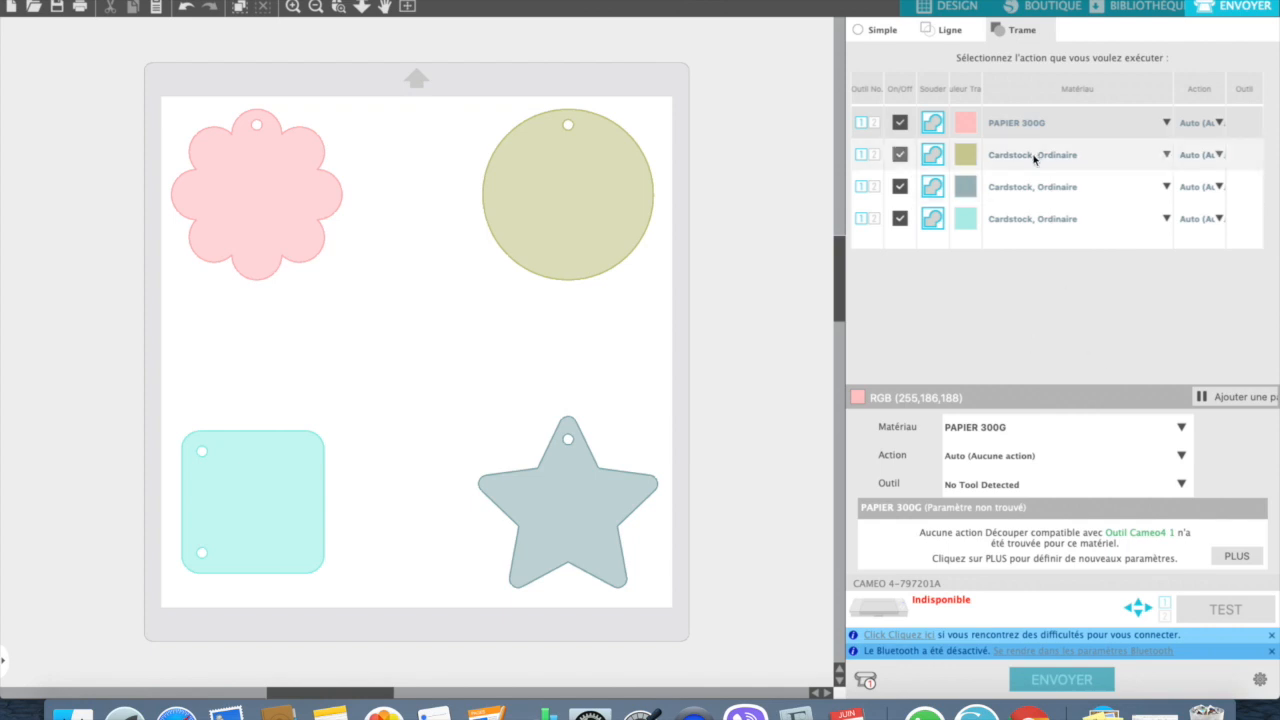
pyautogui.click(1039, 187)
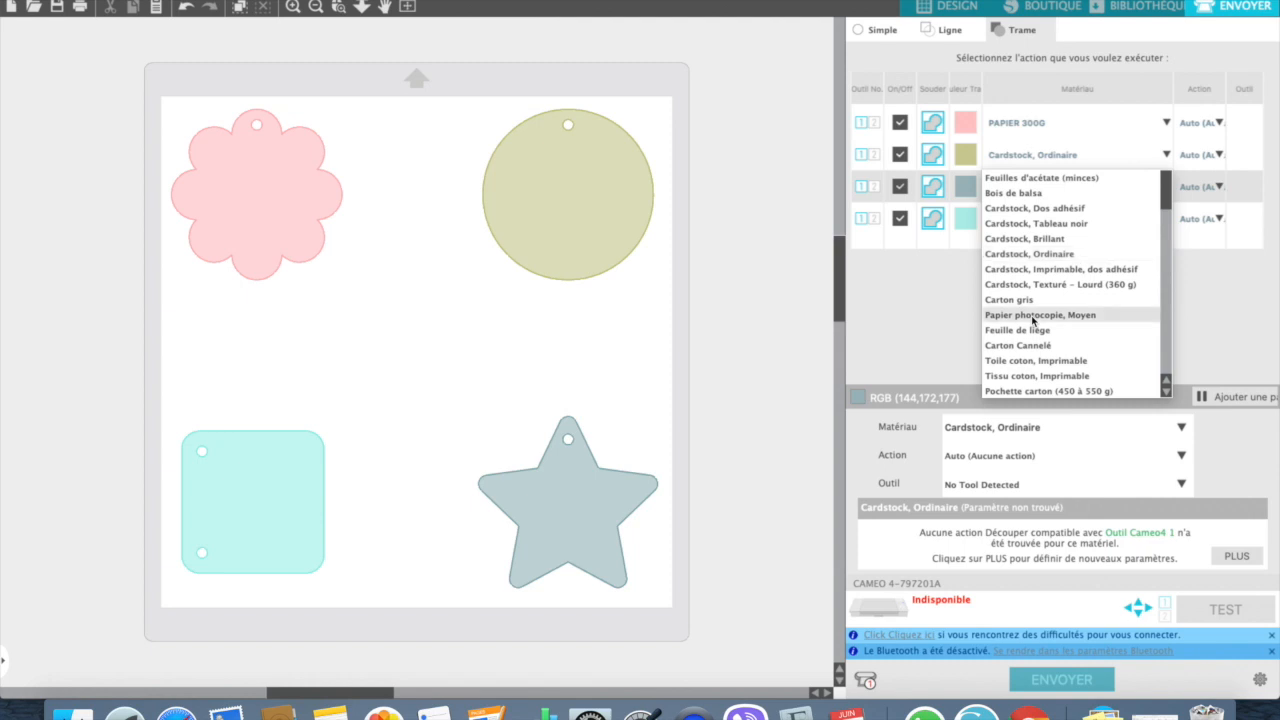
pyautogui.click(1033, 316)
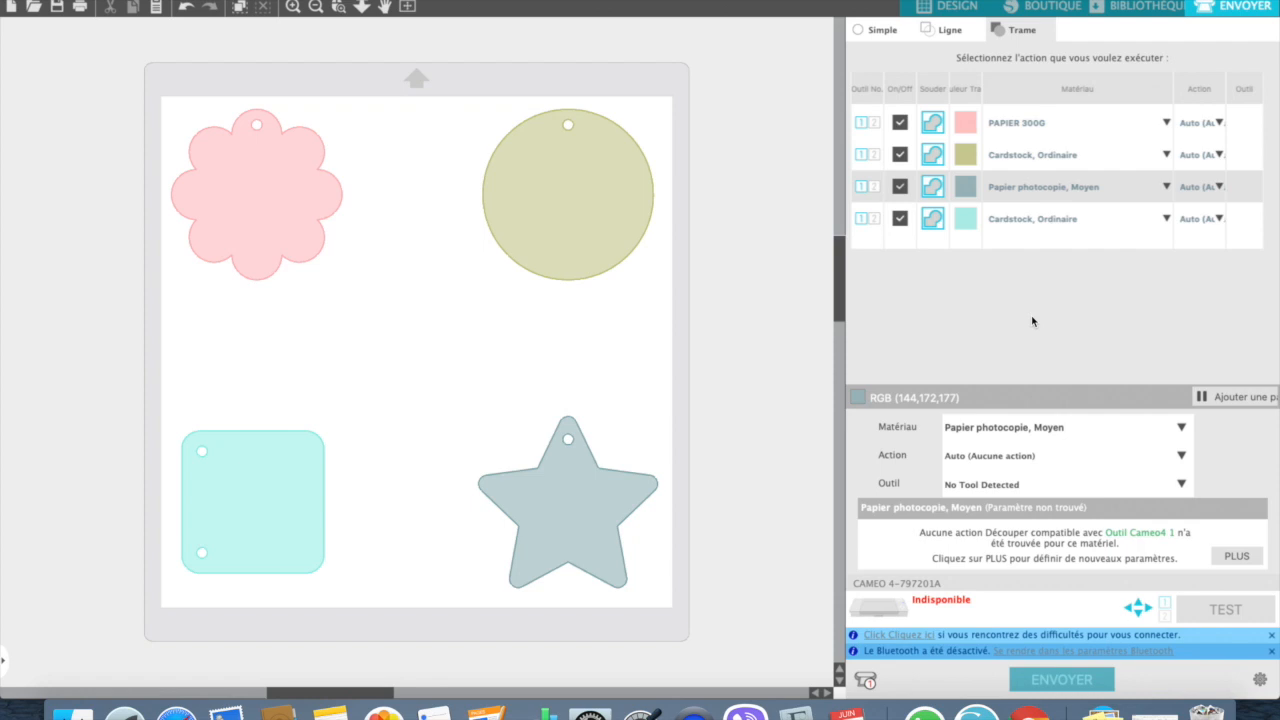
# - Leave the send view and display the properties of the first '1 ring mini album set' design in the library
pyautogui.click(945, 6)
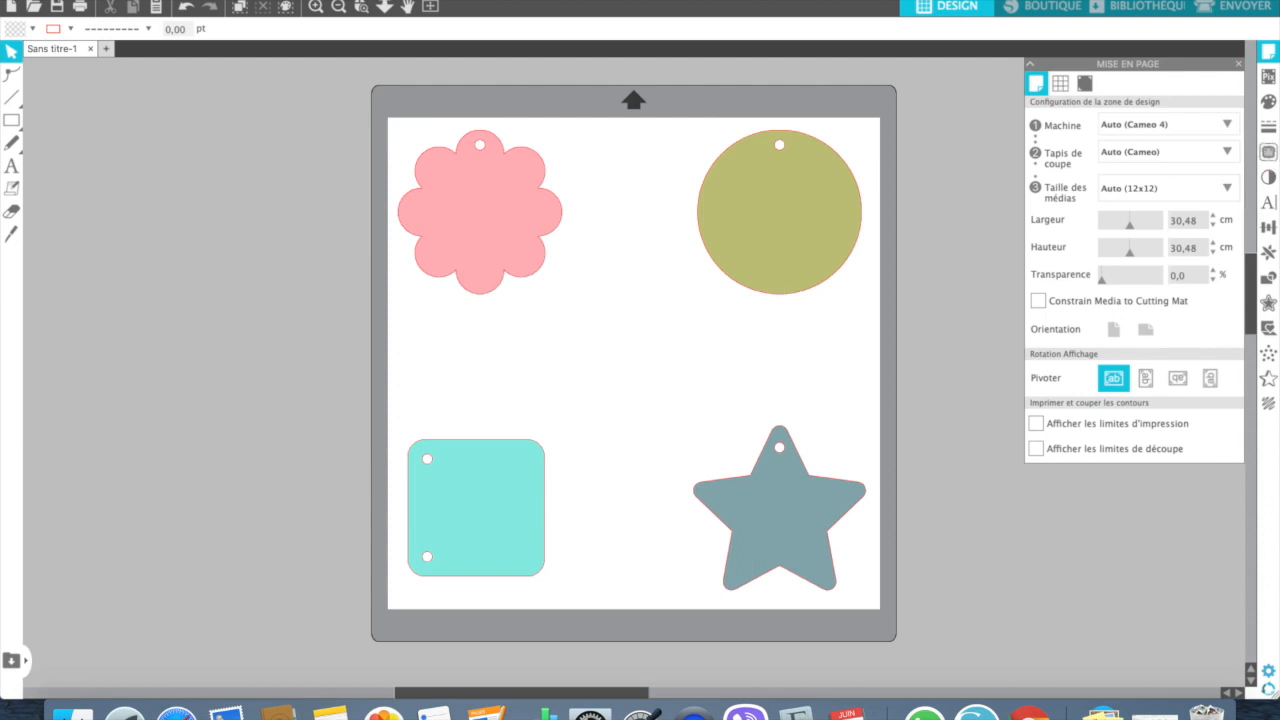
pyautogui.click(1129, 10)
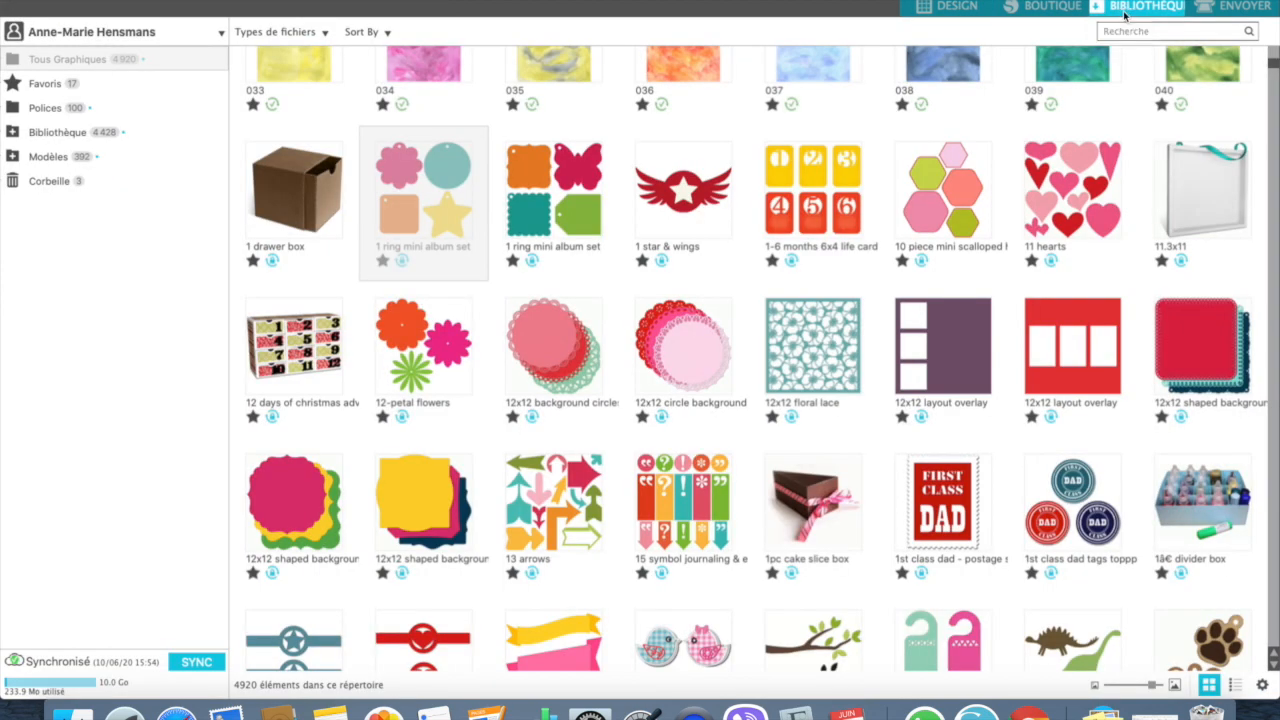
pyautogui.rightClick(431, 231)
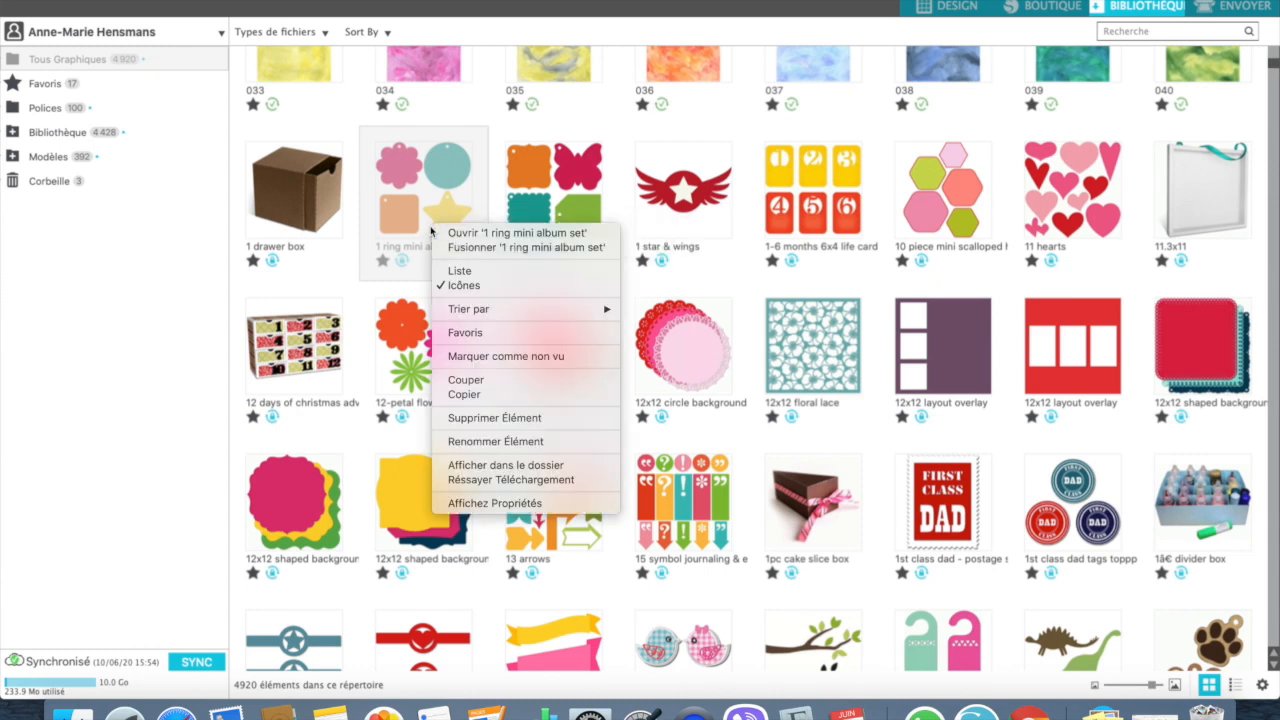
pyautogui.click(476, 505)
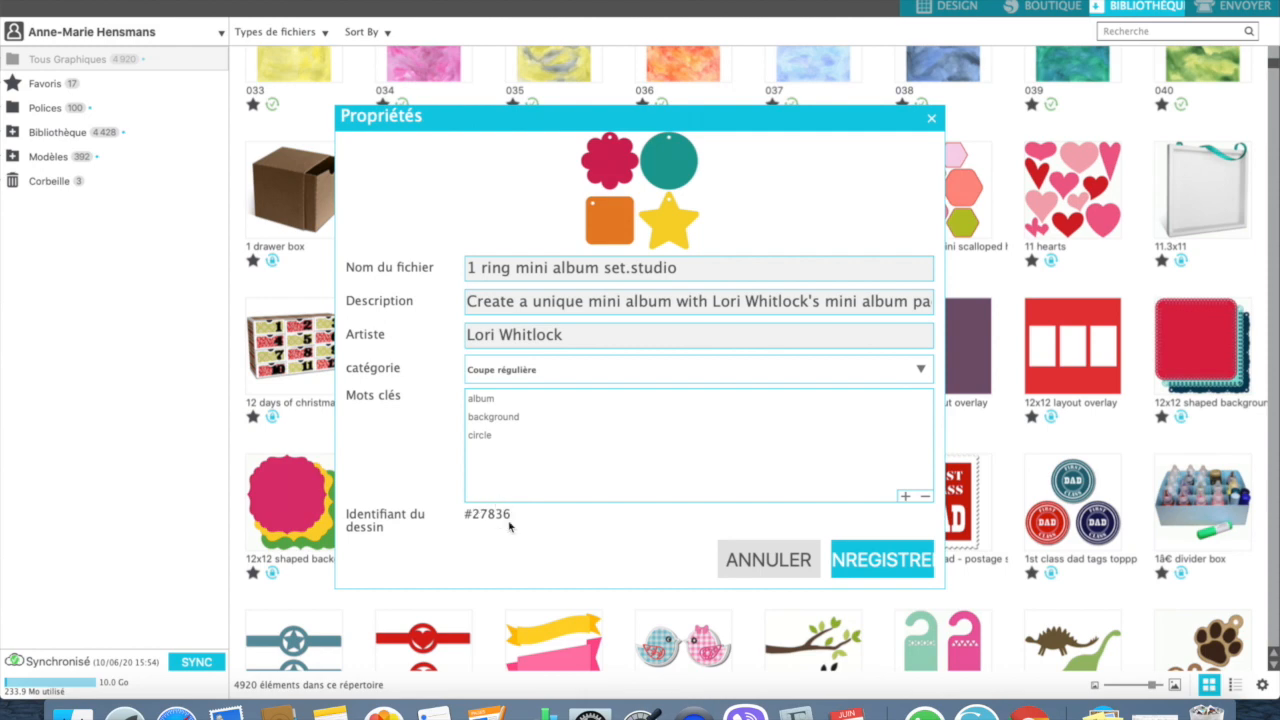